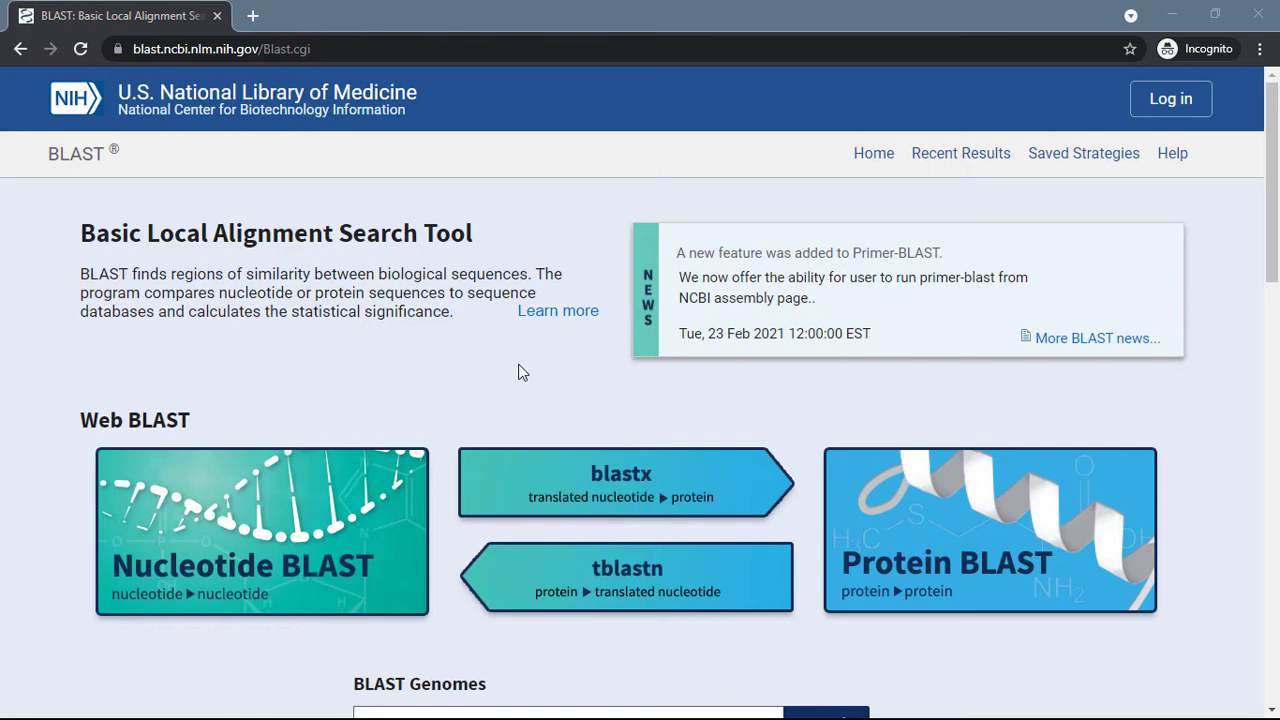
# - Look through the BLAST homepage for the web, genome, standalone and specialized search programs on offer
pyautogui.scroll(-2, 518, 372)
pyautogui.scroll(-2, 518, 371)
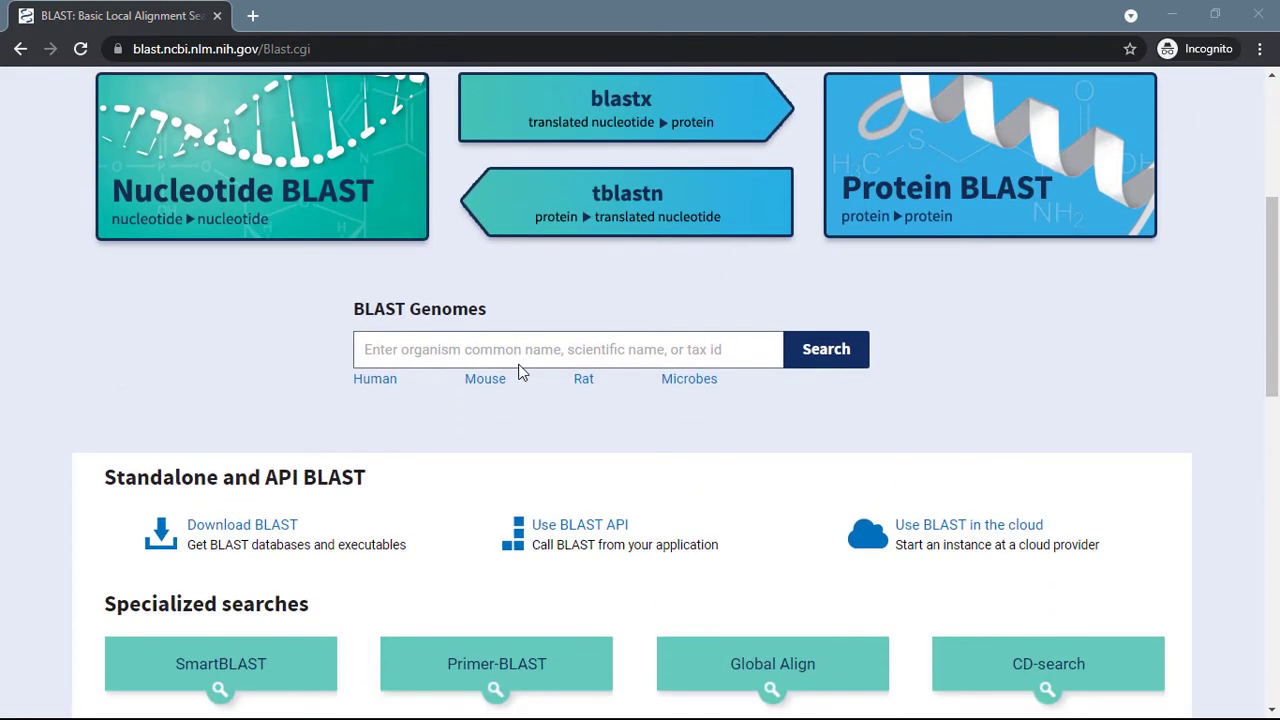
pyautogui.scroll(-2, 518, 372)
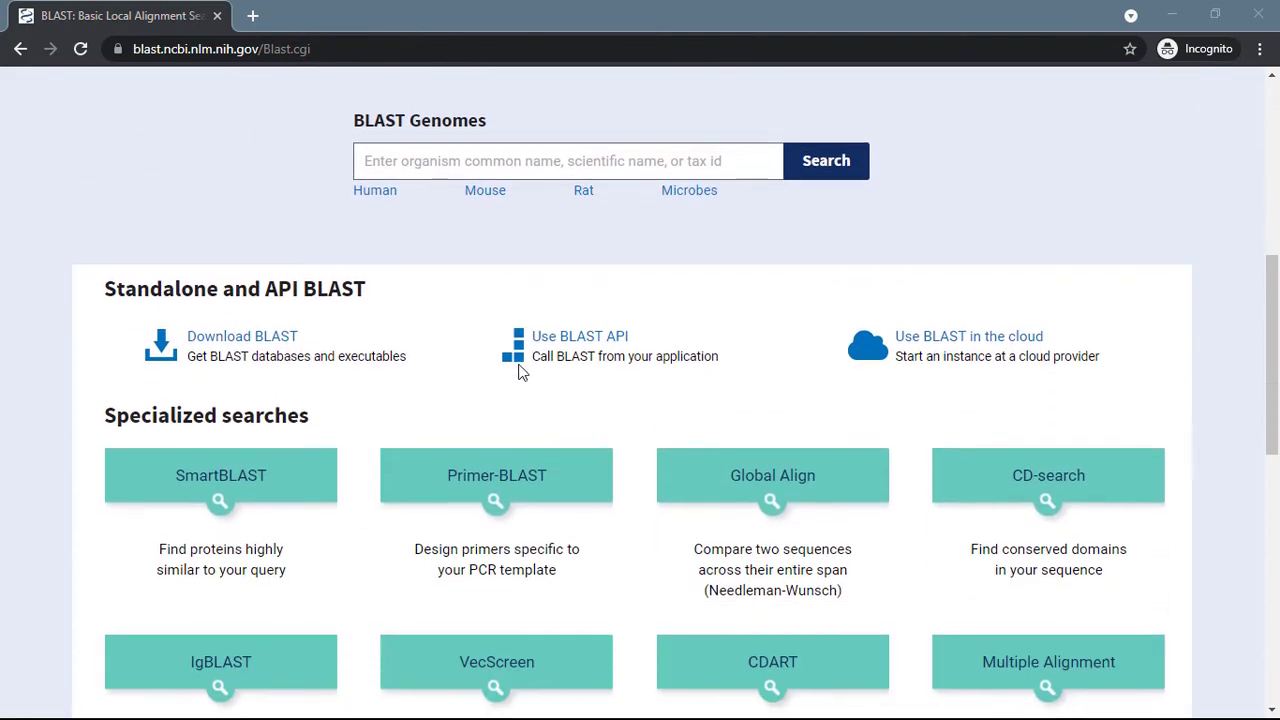
pyautogui.scroll(-2, 518, 372)
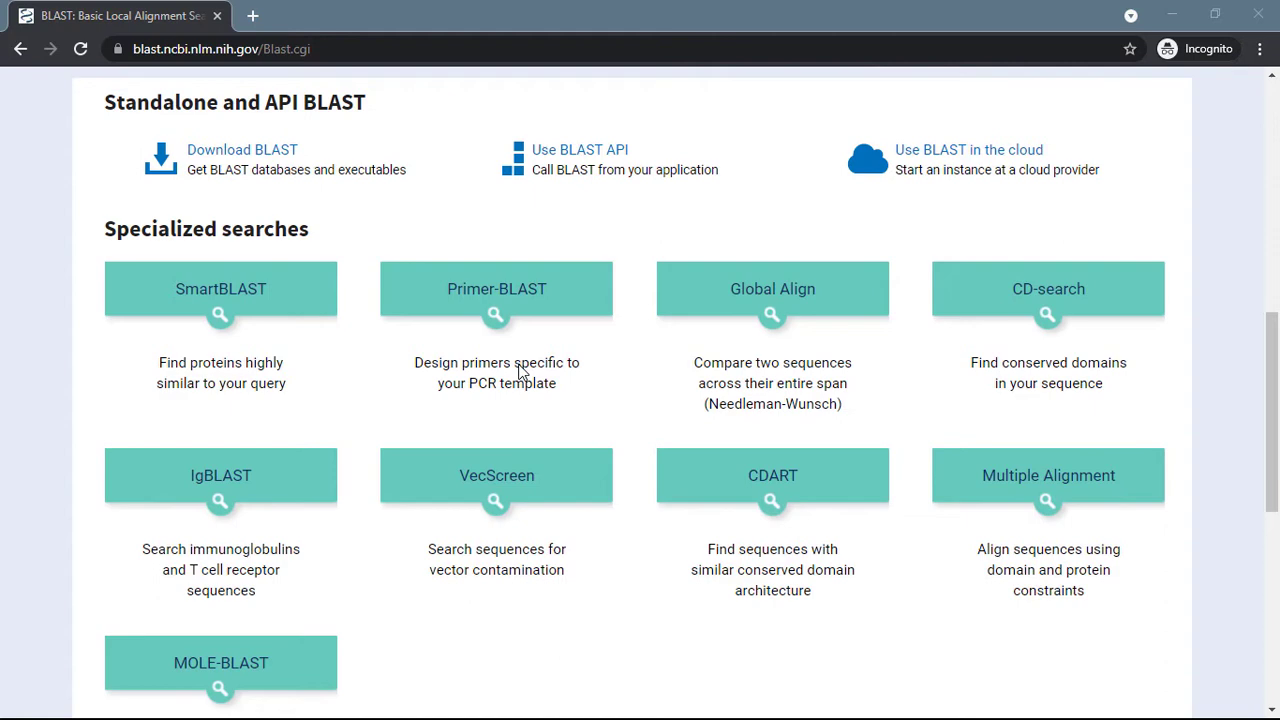
pyautogui.scroll(-2, 518, 372)
pyautogui.scroll(-2, 518, 372)
pyautogui.scroll(3, 518, 372)
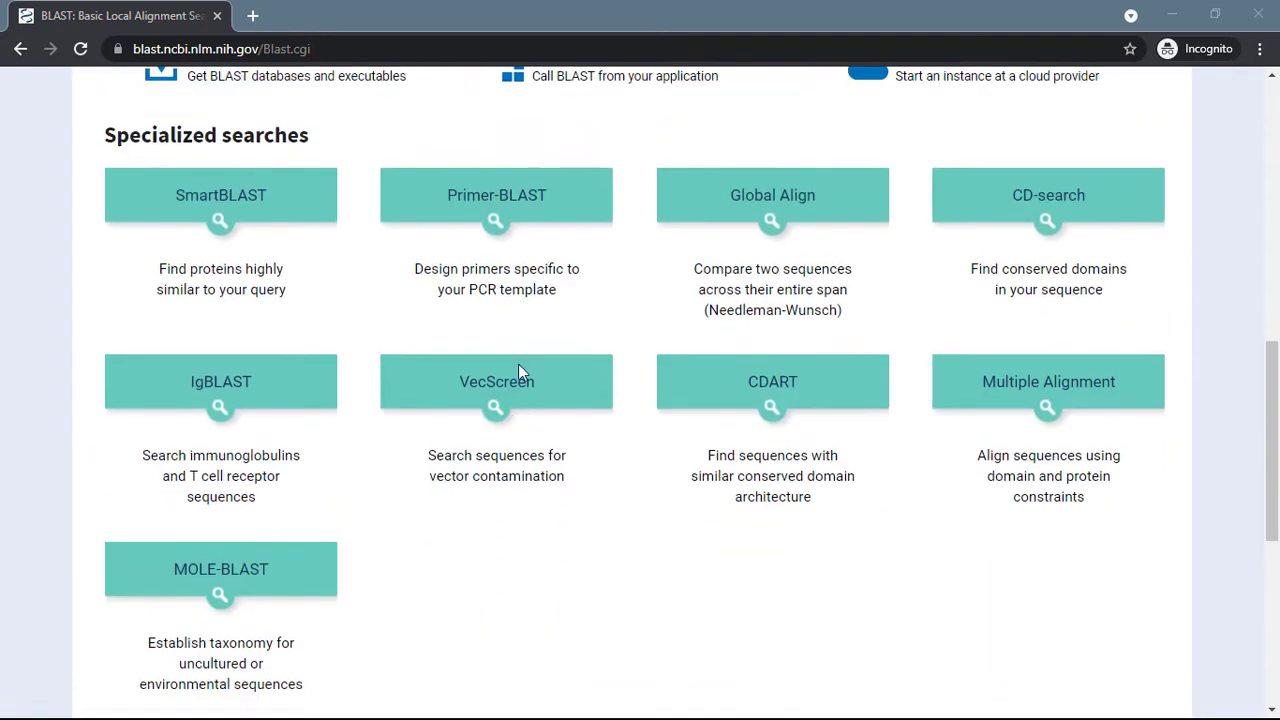
pyautogui.scroll(2, 518, 372)
pyautogui.scroll(5, 518, 366)
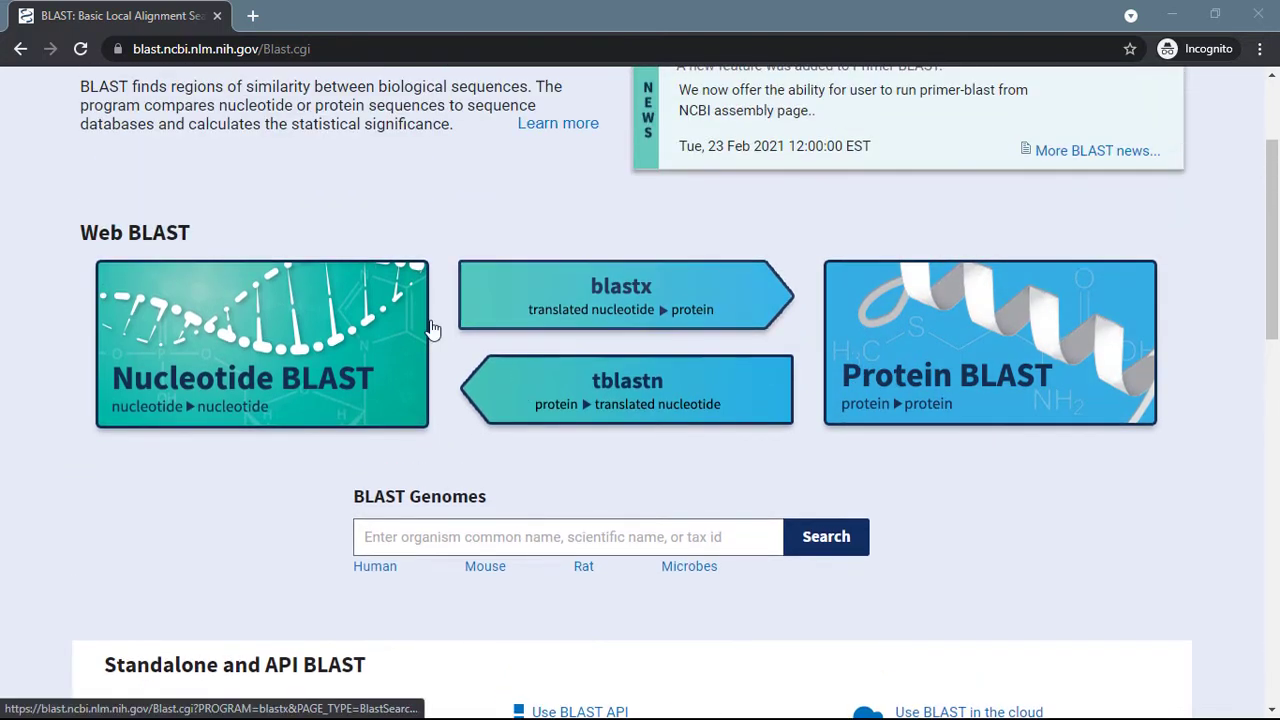
# - Open the Protein BLAST form and enable aligning two or more sequences
pyautogui.click(985, 370)
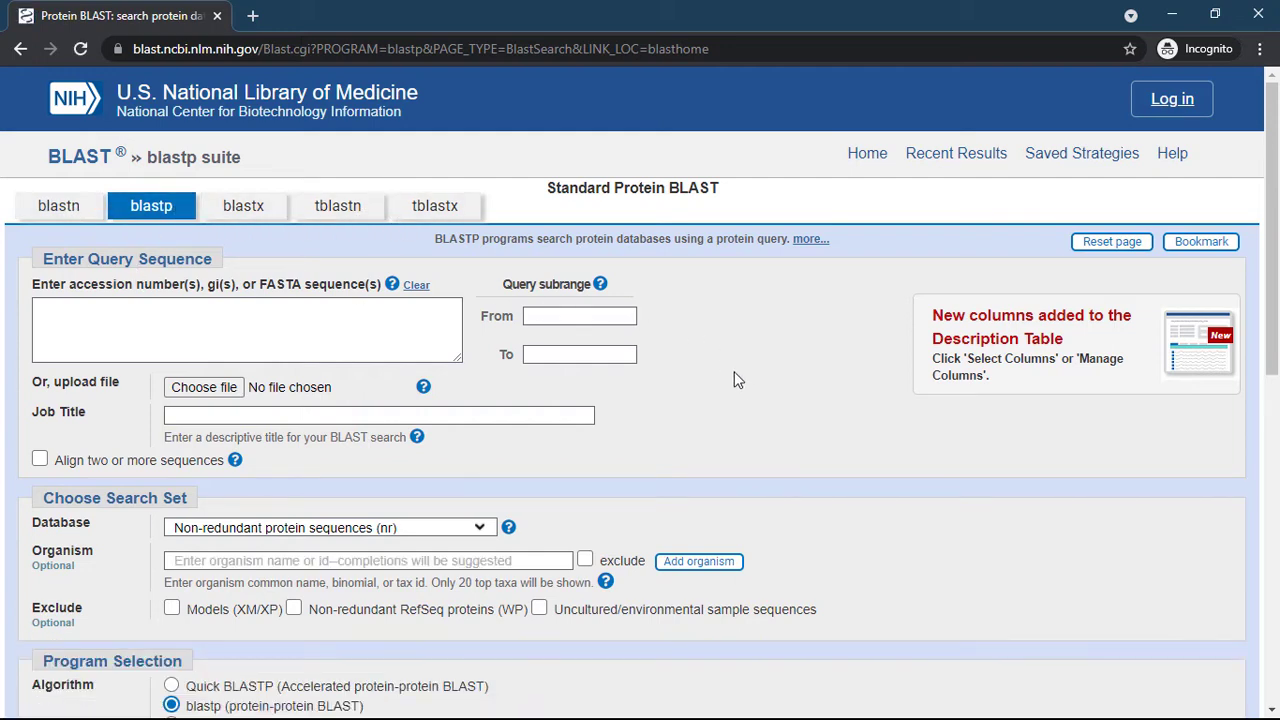
pyautogui.scroll(-2, 752, 392)
pyautogui.scroll(-1, 752, 392)
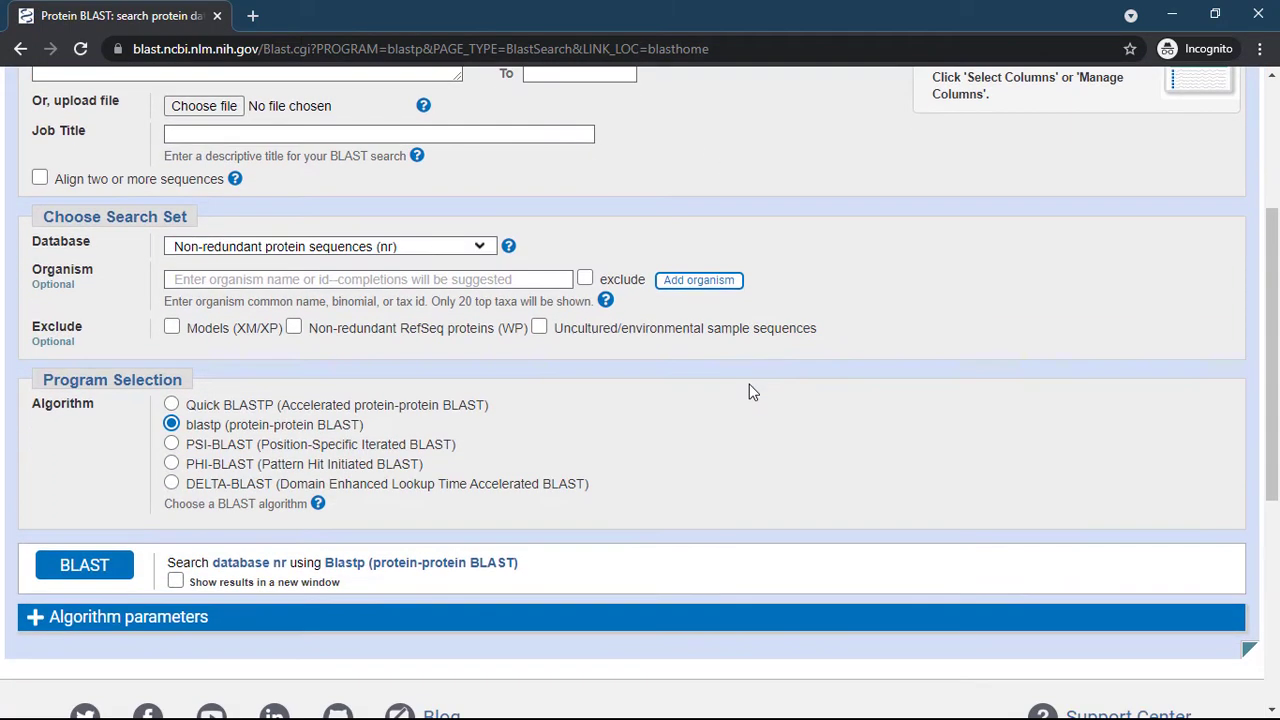
pyautogui.scroll(-4, 752, 392)
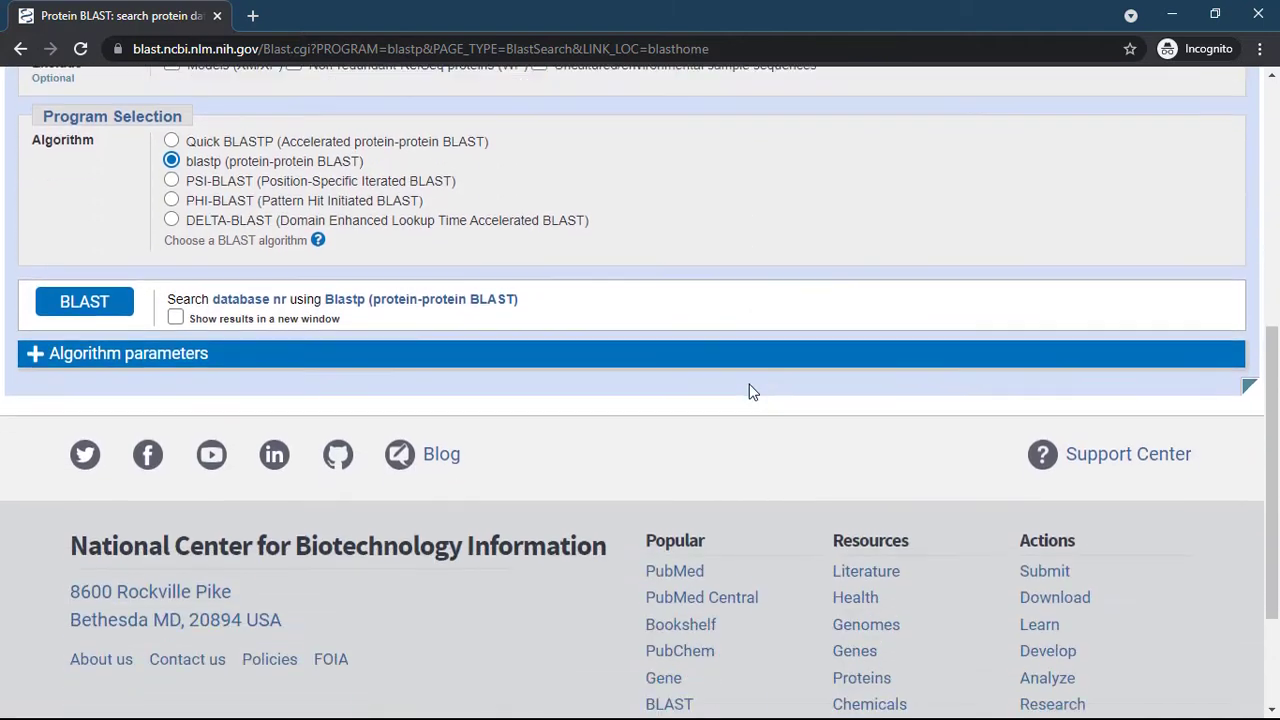
pyautogui.scroll(-1, 752, 392)
pyautogui.scroll(3, 752, 392)
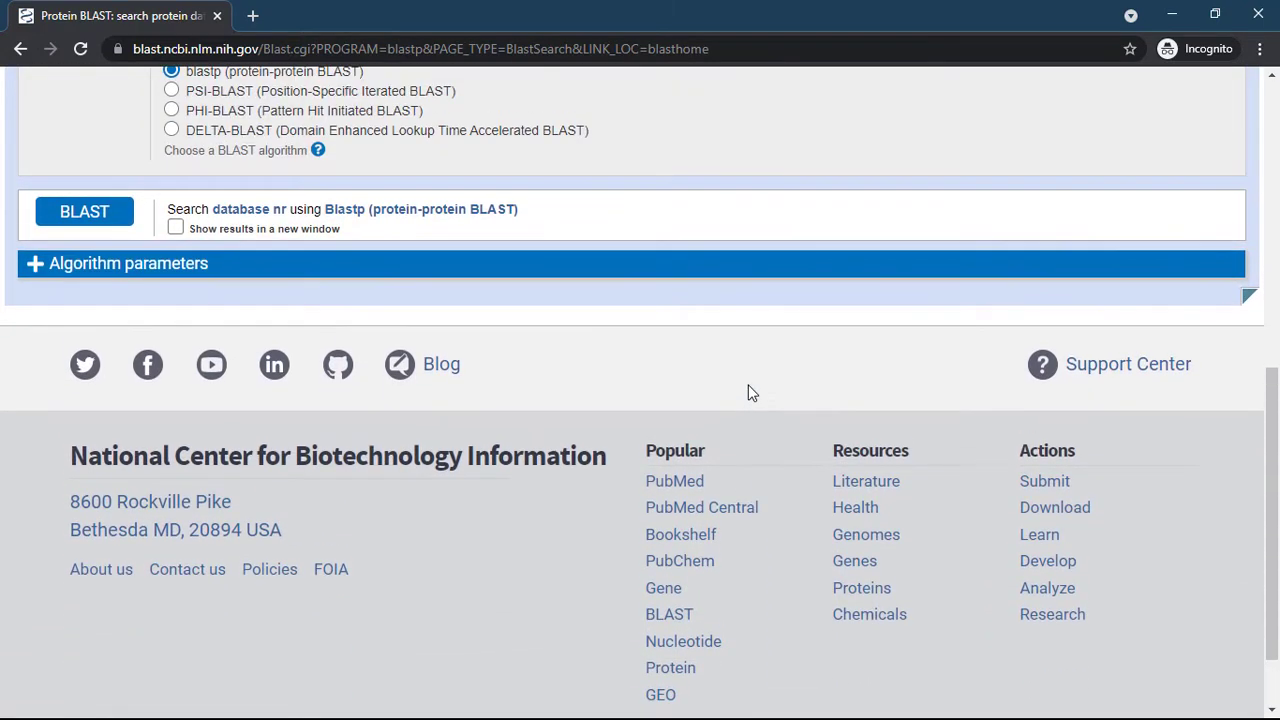
pyautogui.scroll(4, 752, 392)
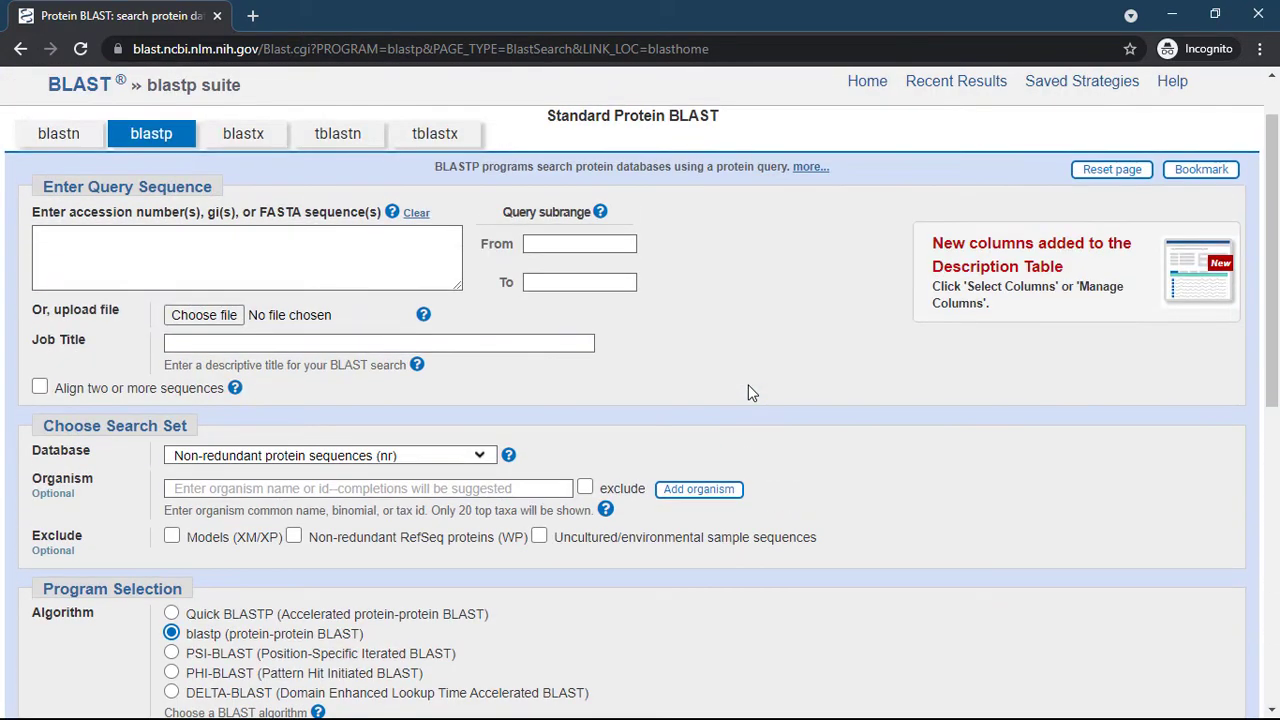
pyautogui.click(39, 389)
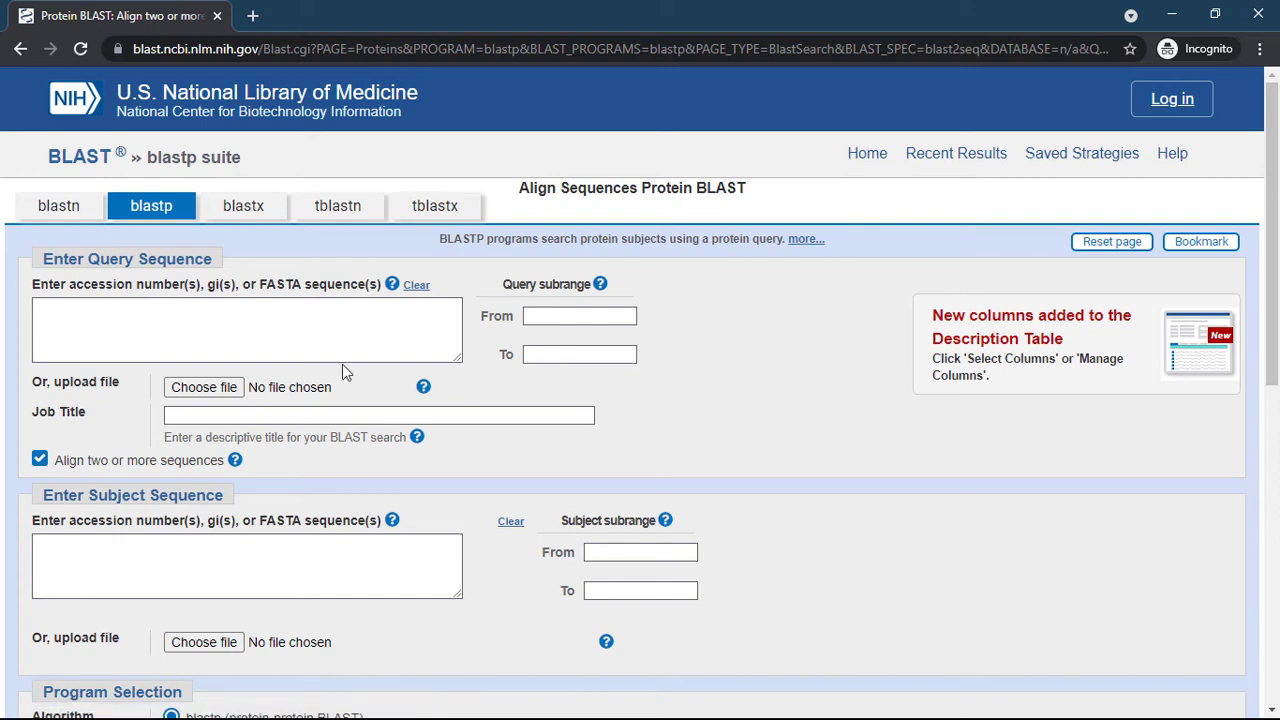
# - Upload sequence.fasta from the Desktop as the query sequence
pyautogui.click(229, 391)
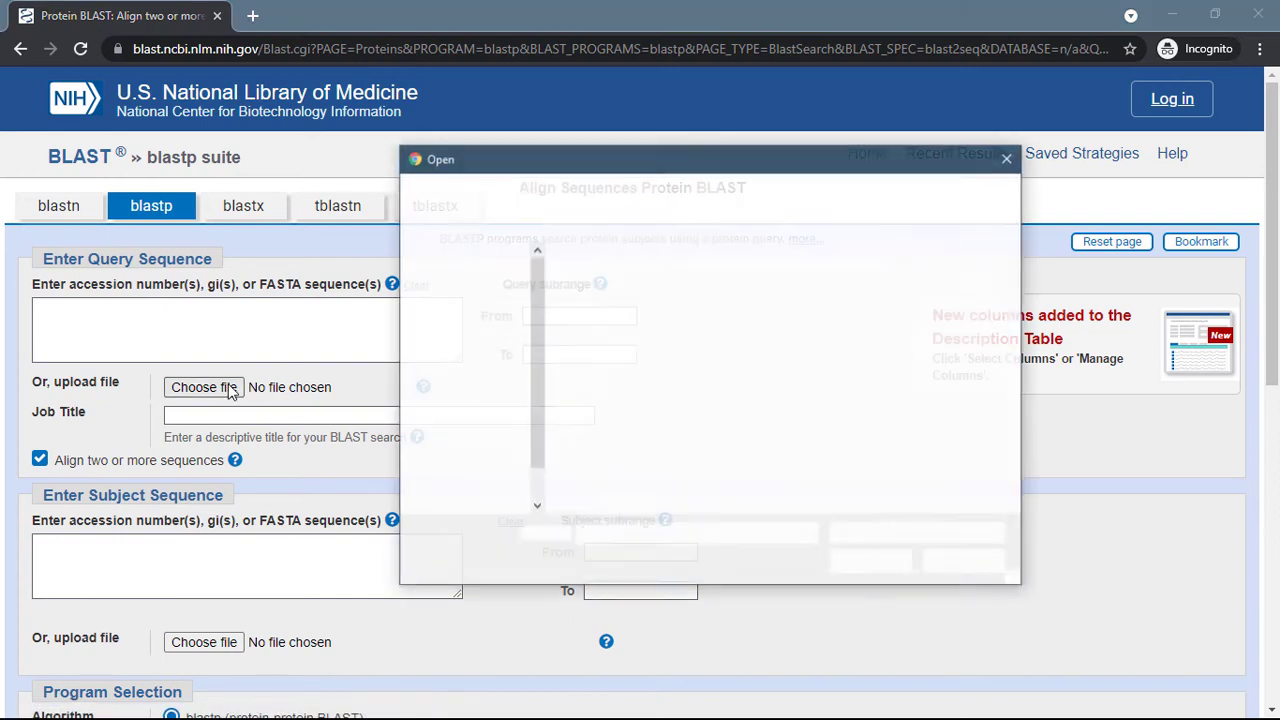
pyautogui.click(746, 306)
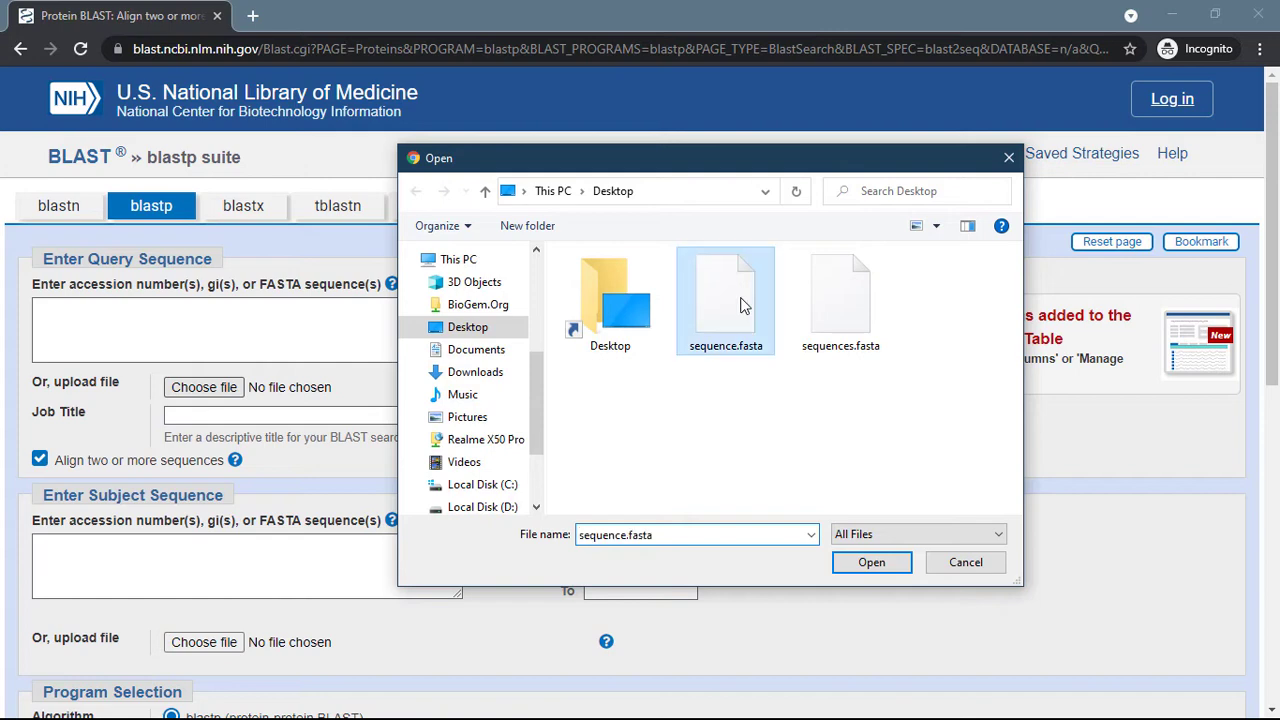
pyautogui.click(877, 566)
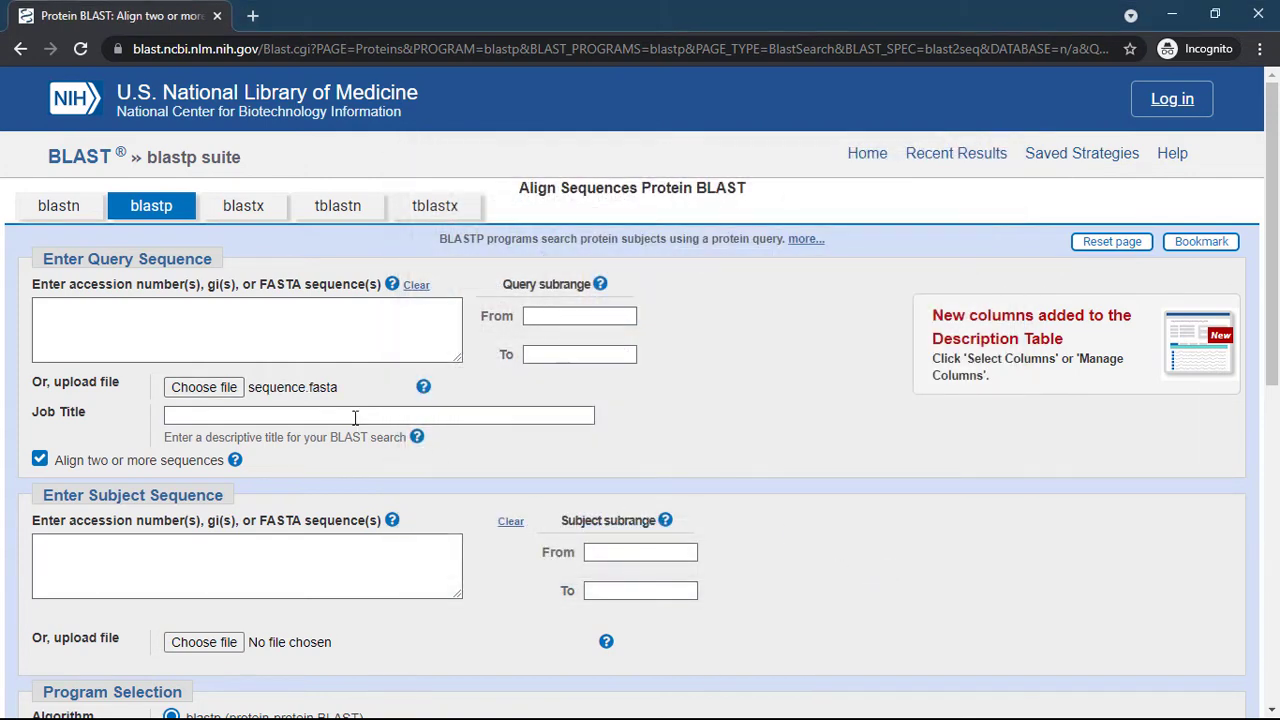
# - Upload sequences.fasta from the Desktop as the subject sequences
pyautogui.scroll(-3, 360, 470)
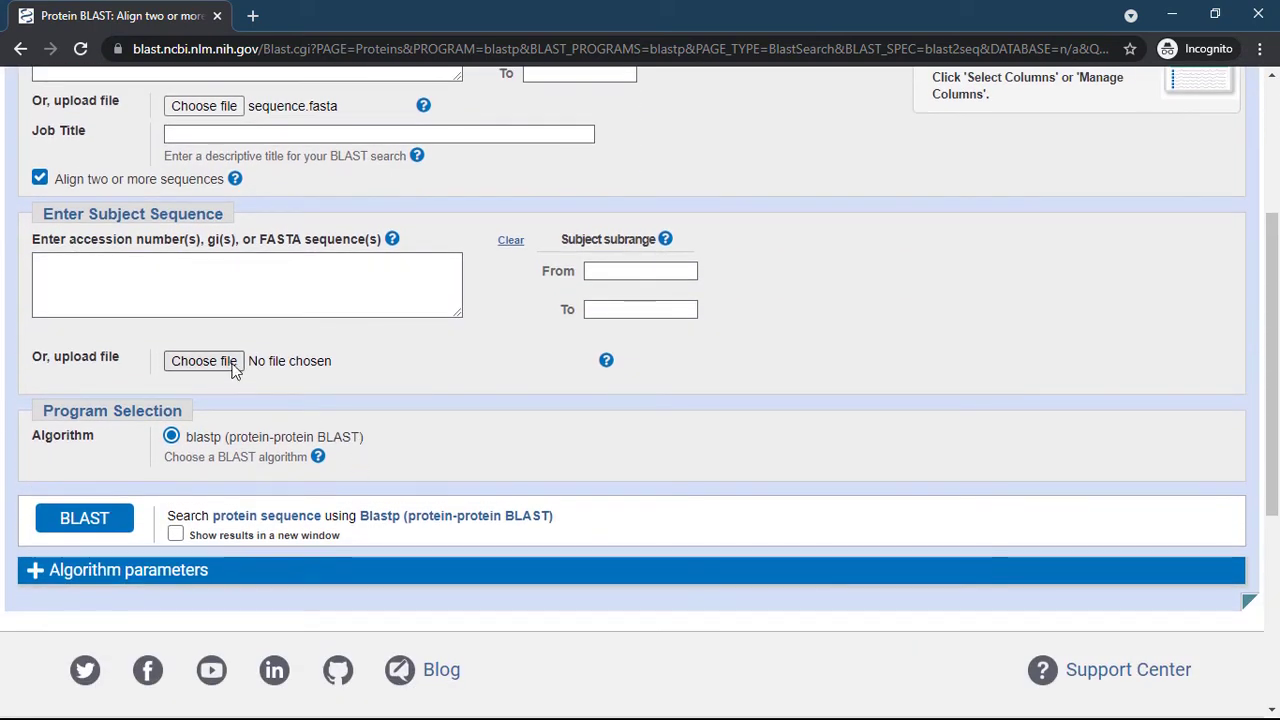
pyautogui.click(233, 368)
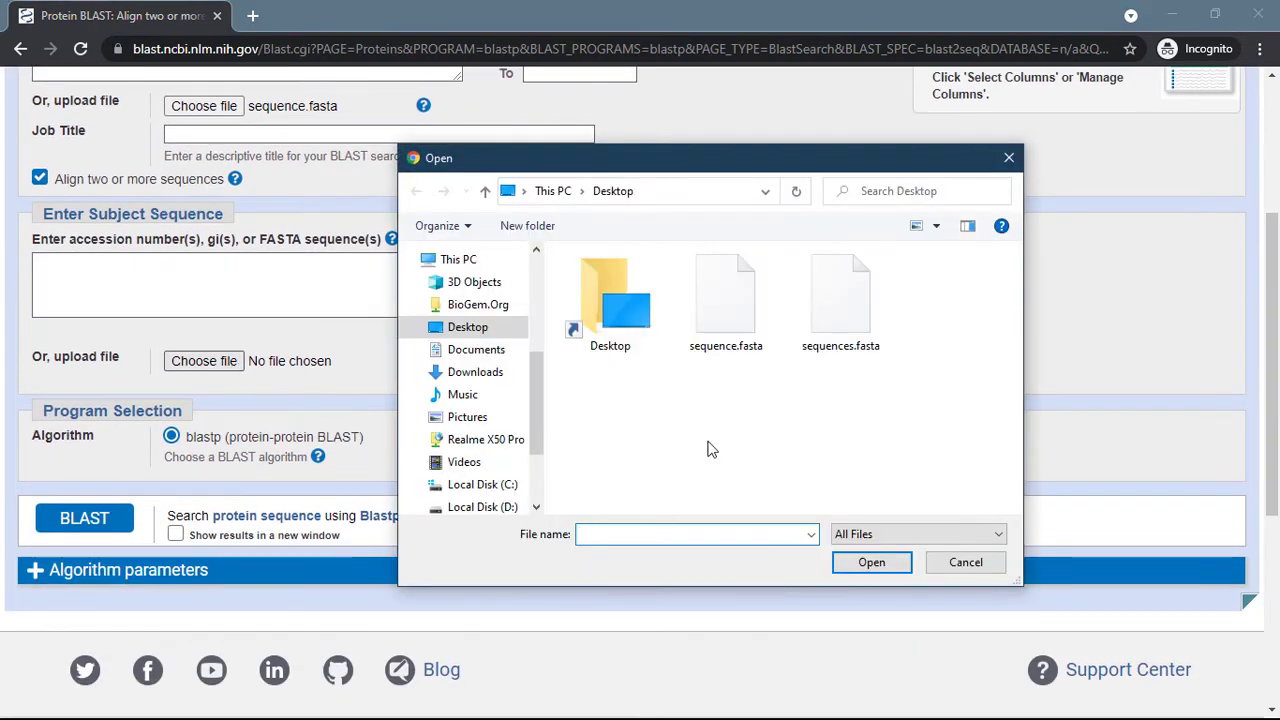
pyautogui.click(828, 332)
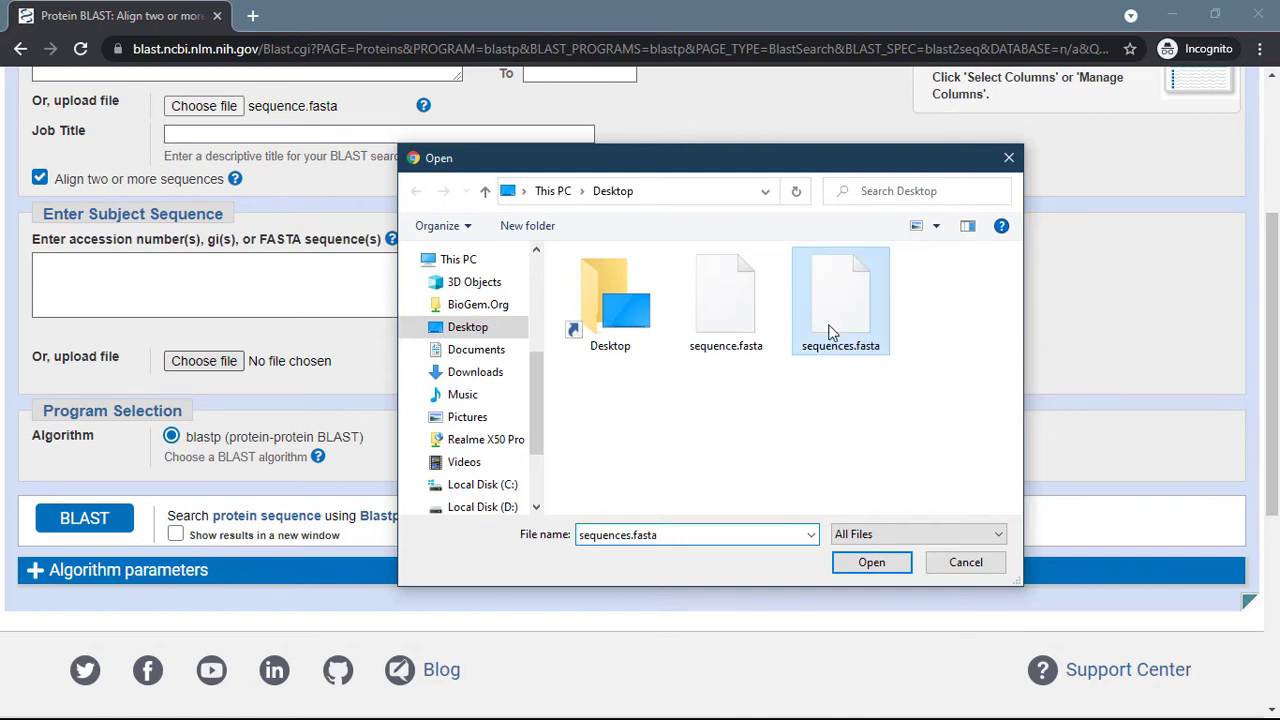
pyautogui.click(871, 563)
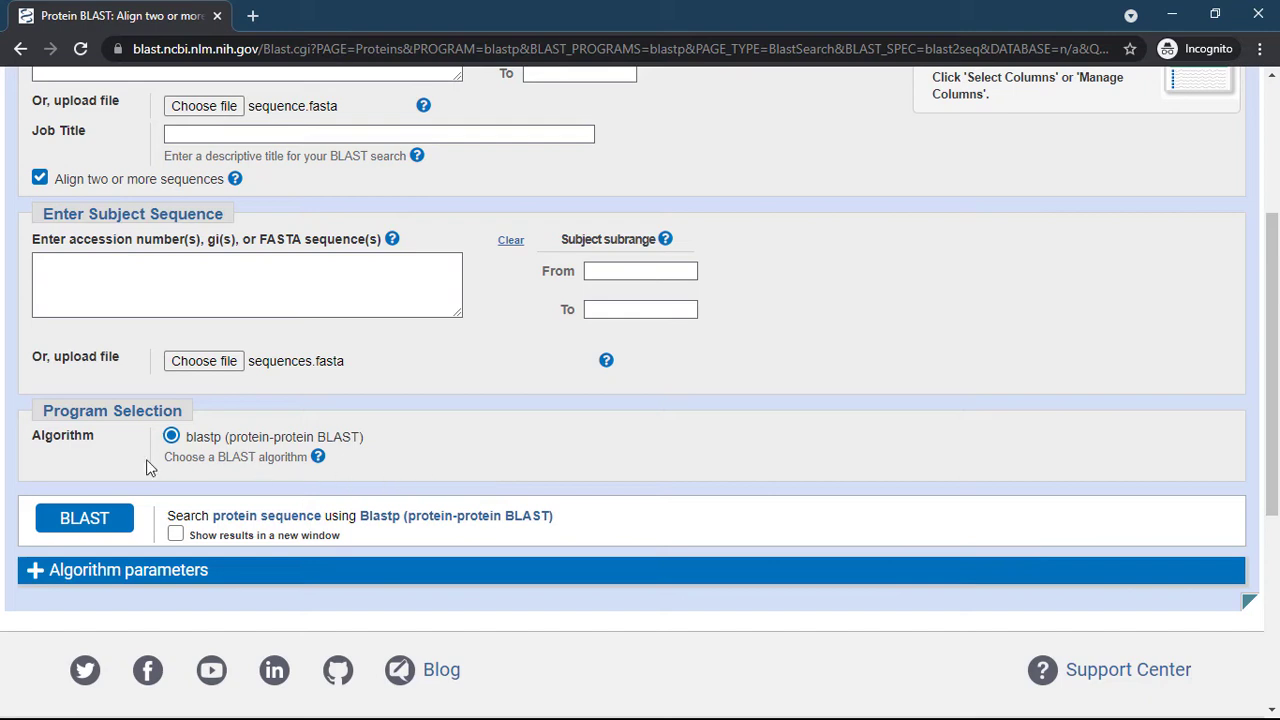
# - Expand the algorithm parameters and set the maximum number of target sequences to 10
pyautogui.scroll(-3, 196, 480)
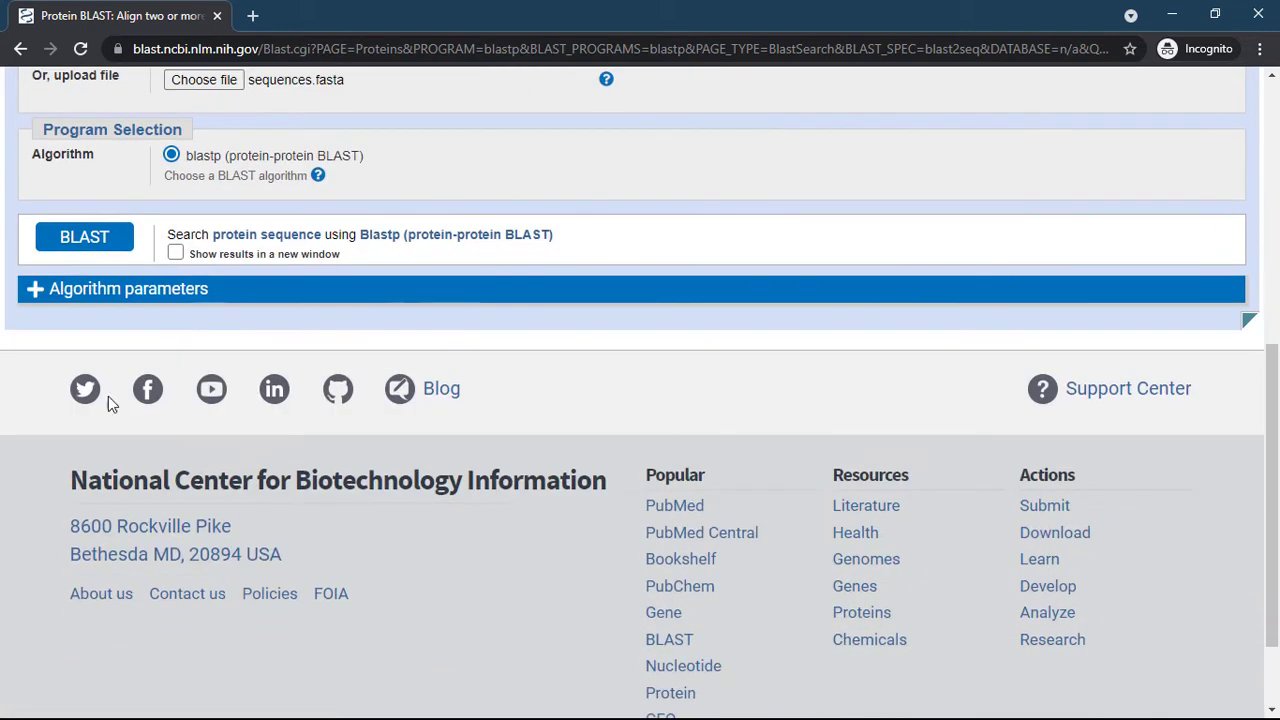
pyautogui.click(35, 294)
pyautogui.scroll(-2, 775, 437)
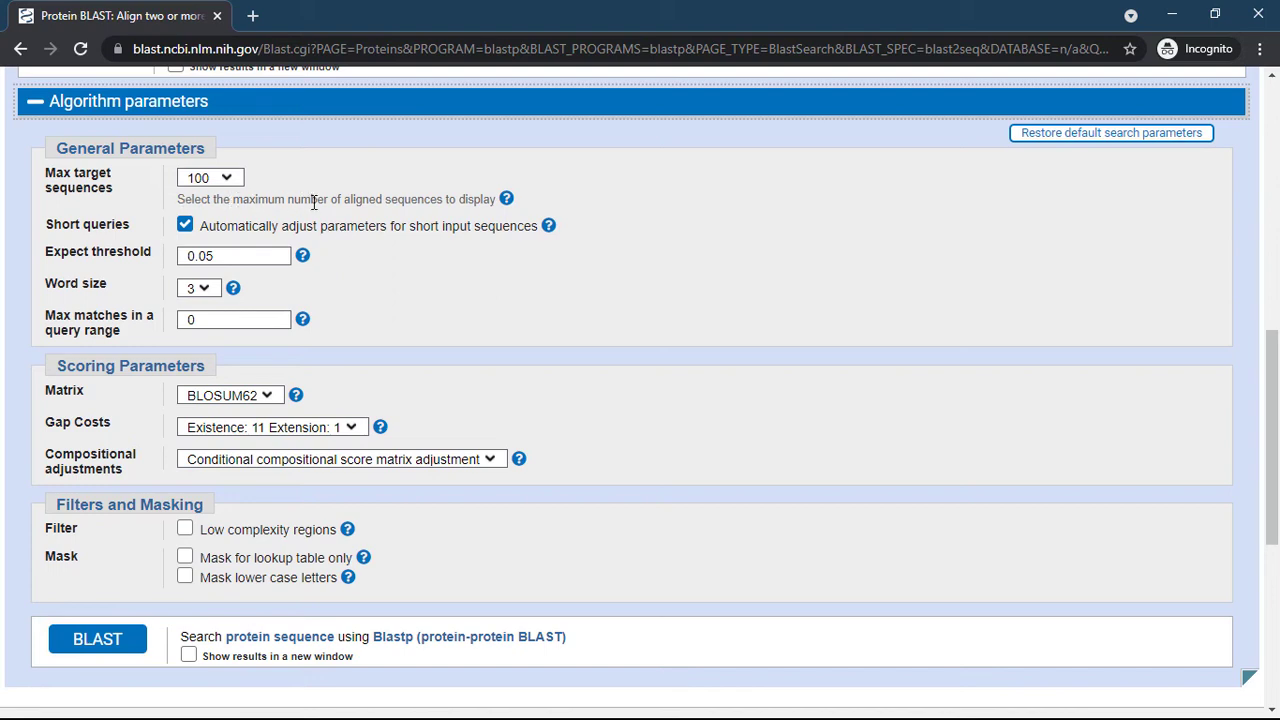
pyautogui.click(230, 182)
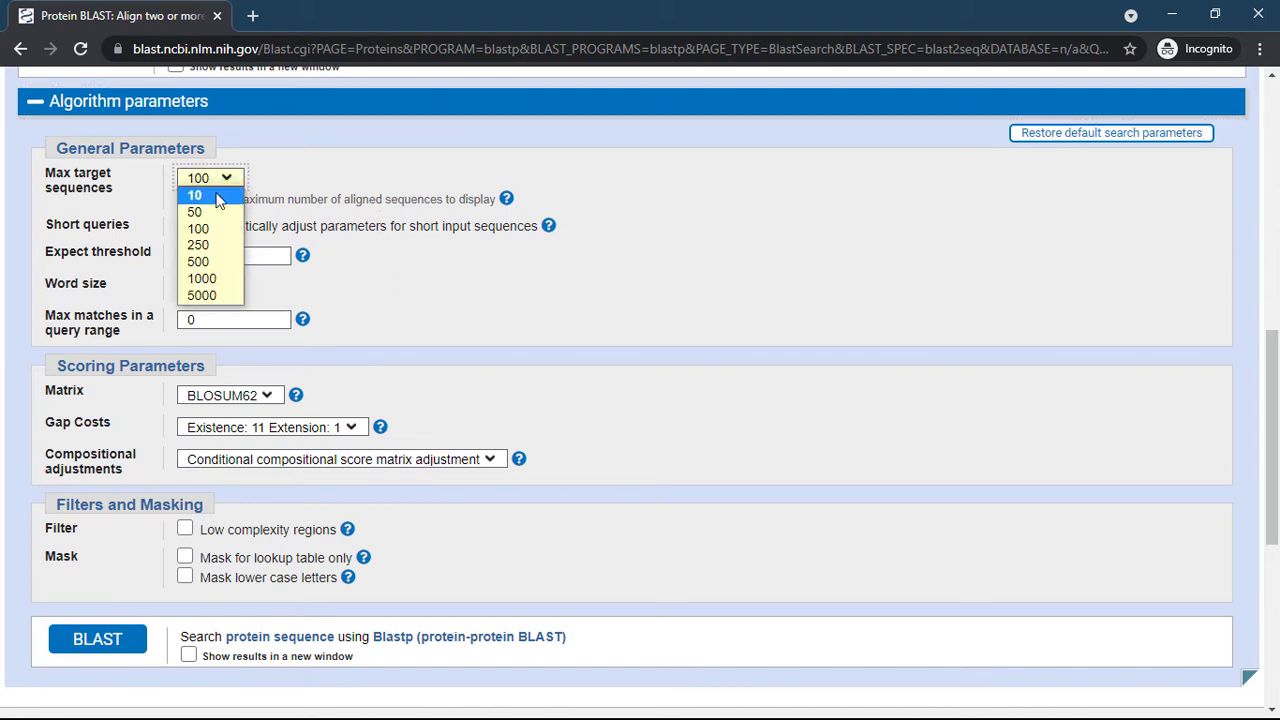
pyautogui.click(220, 197)
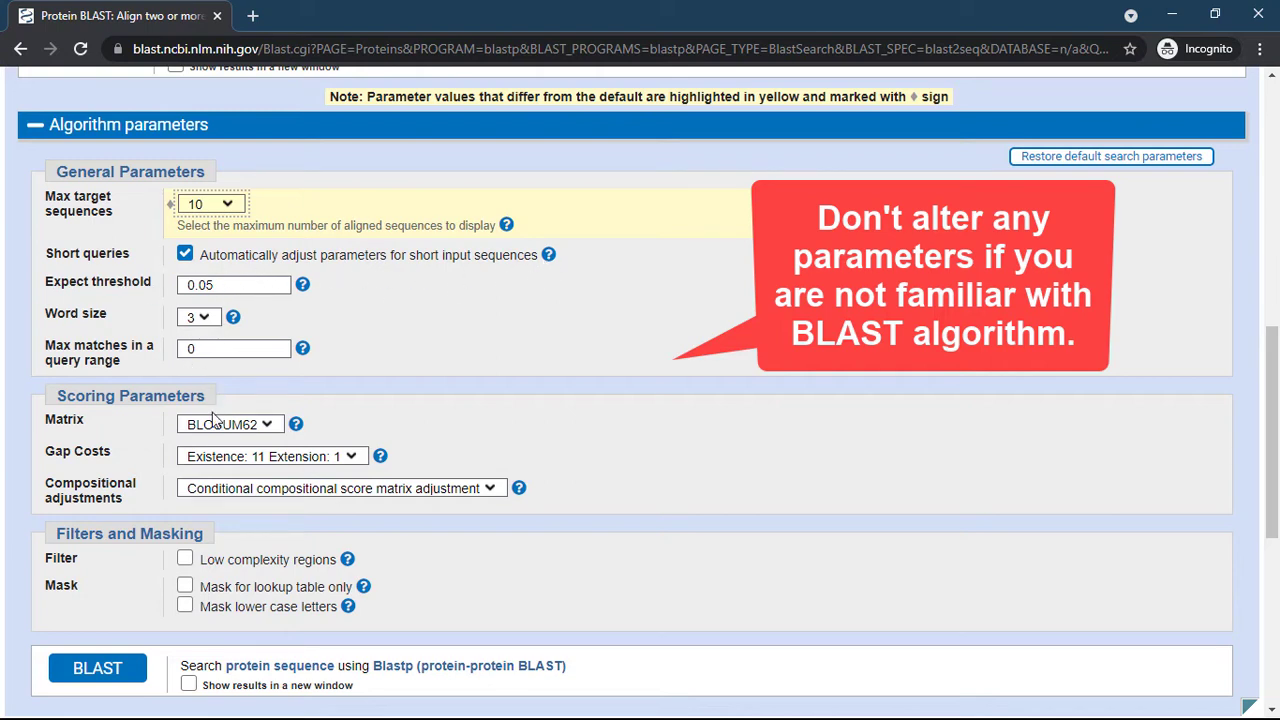
# - Review the available choices for scoring matrix, gap costs and compositional adjustments without changing them
pyautogui.scroll(-2, 443, 380)
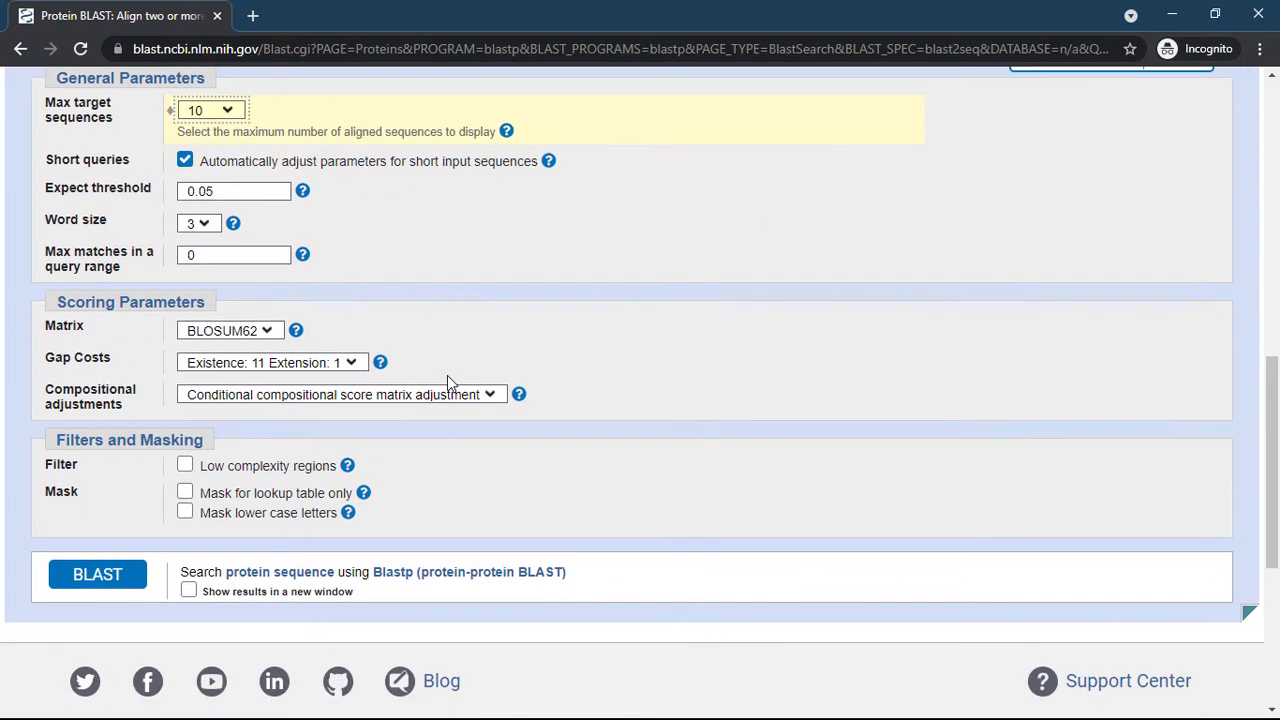
pyautogui.click(265, 336)
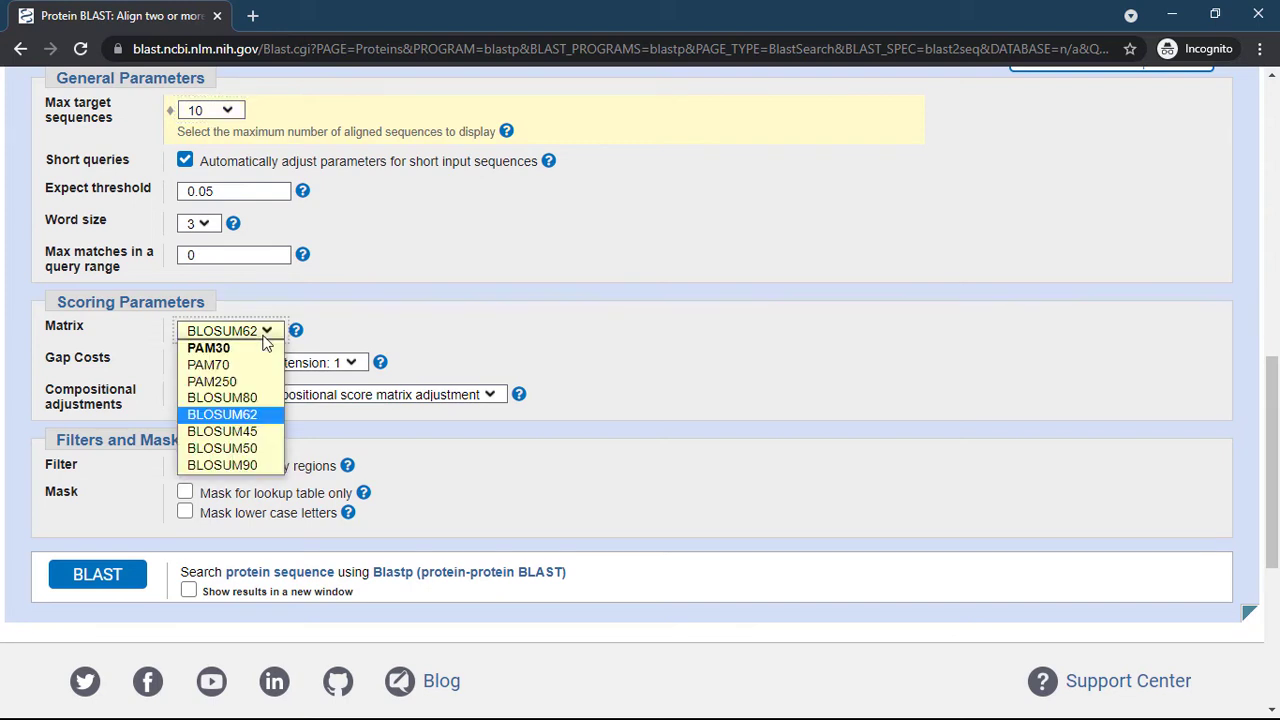
pyautogui.click(453, 327)
pyautogui.click(265, 364)
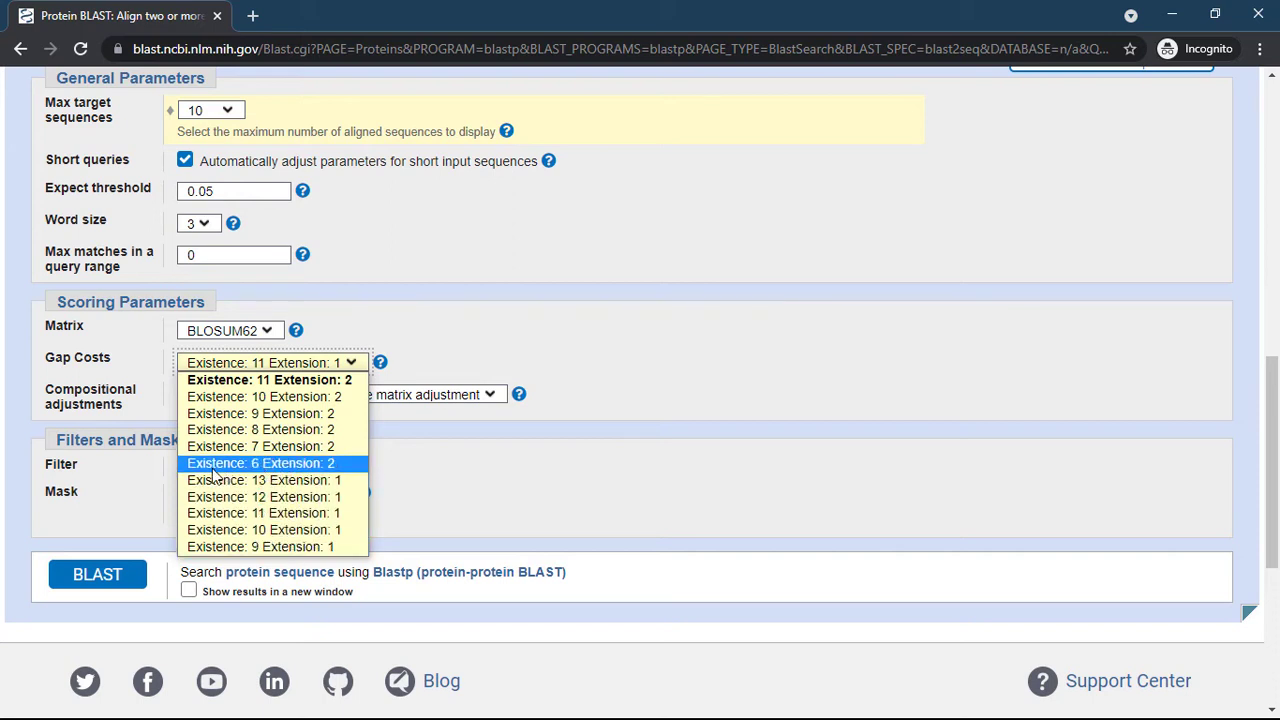
pyautogui.click(501, 340)
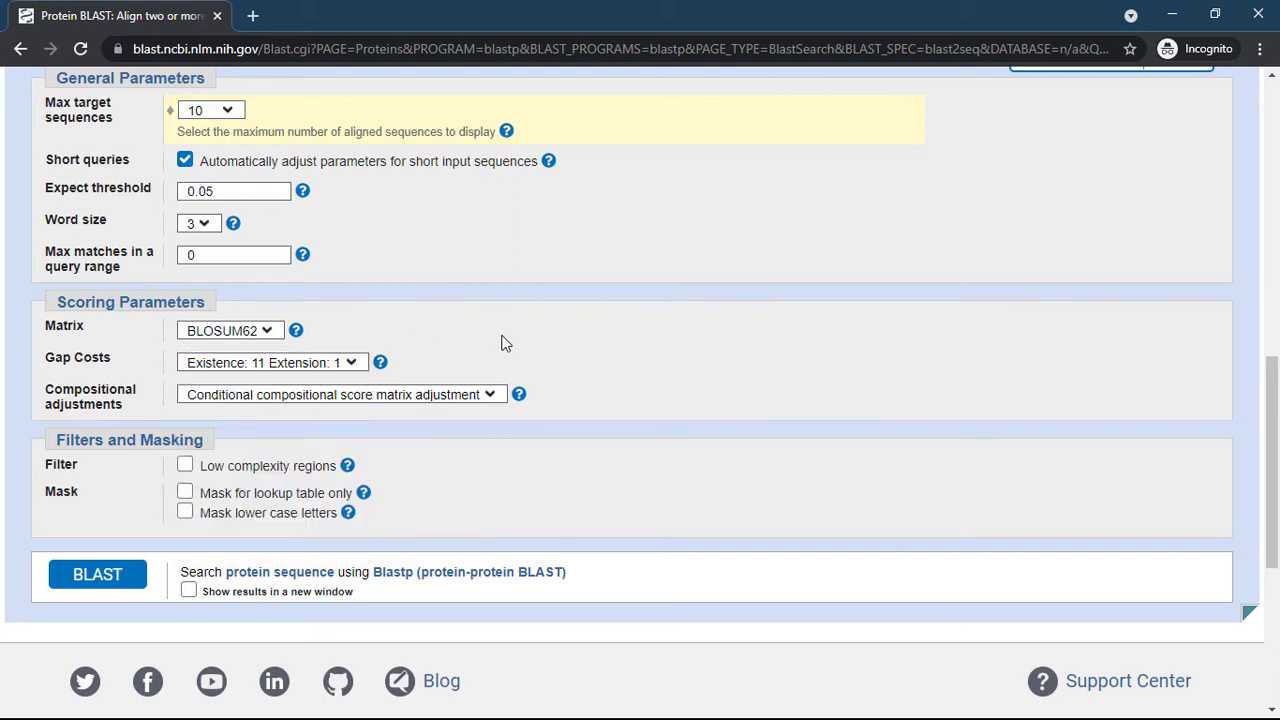
pyautogui.click(418, 399)
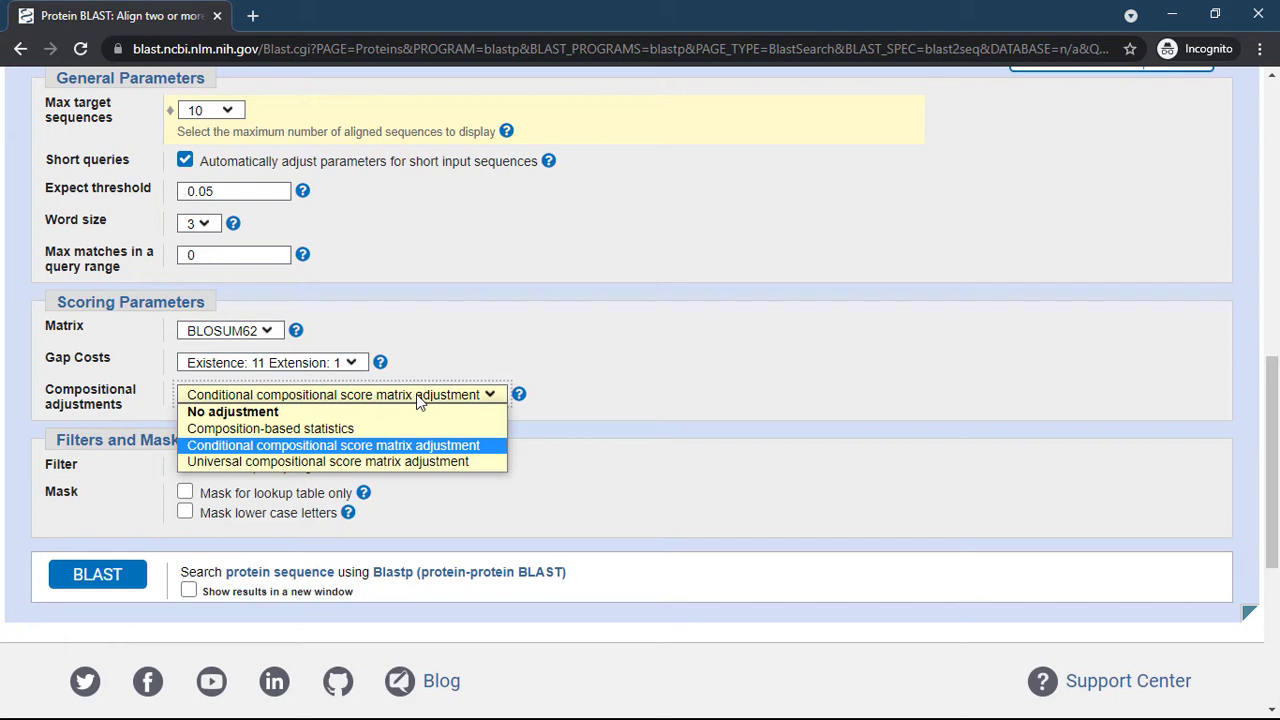
pyautogui.click(532, 352)
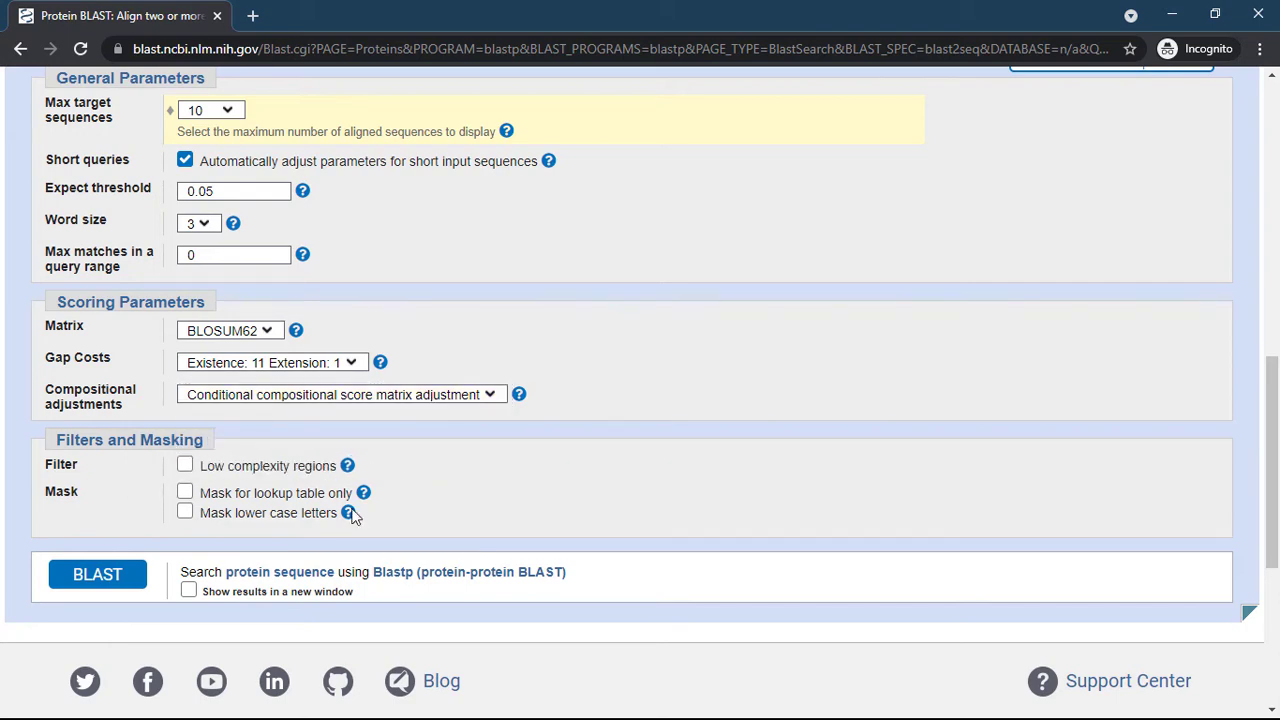
# - Run the BLAST search with the uploaded query and subject sequences
pyautogui.scroll(3, 226, 360)
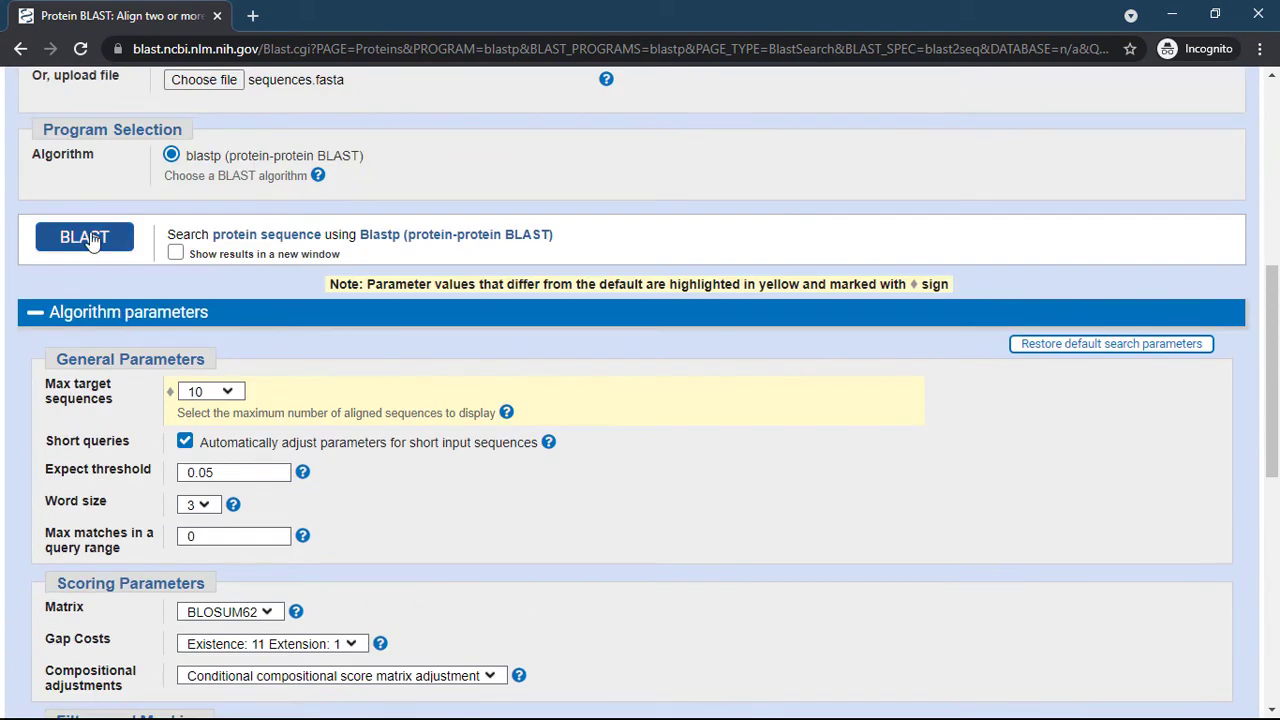
pyautogui.click(91, 240)
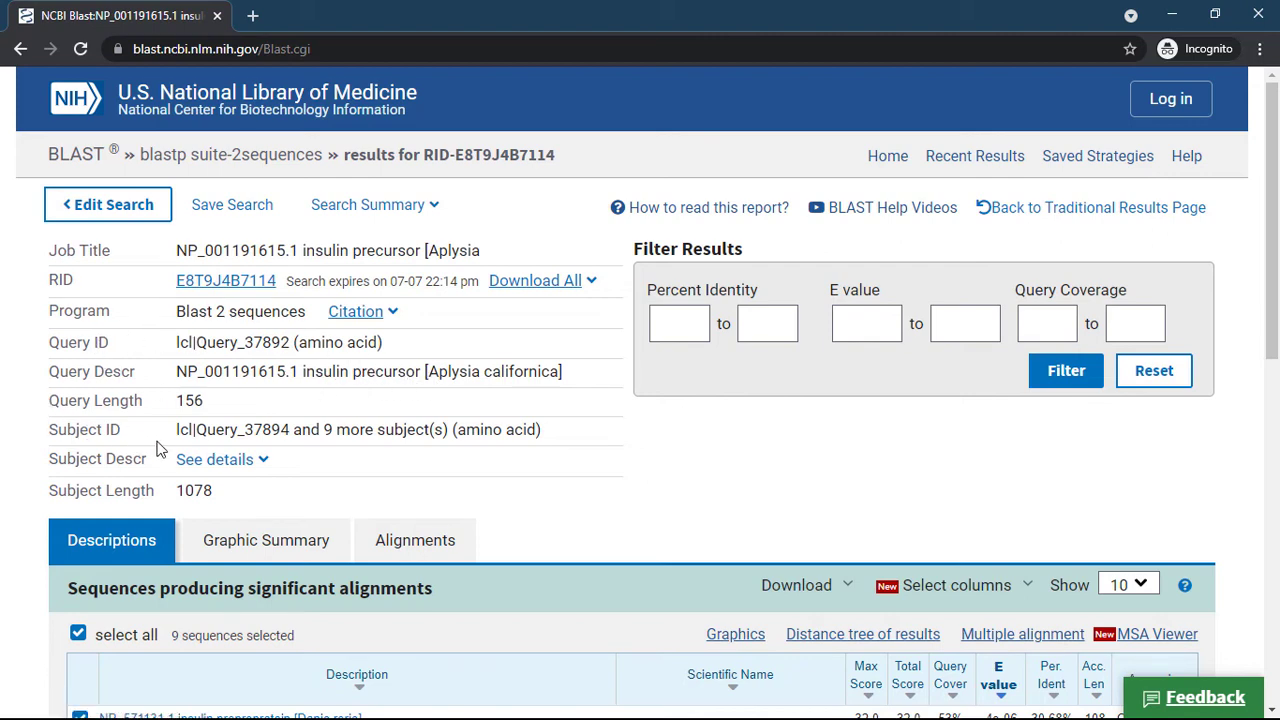
# - Open the subject description details, read the list of subject sequences and close it
pyautogui.click(266, 462)
pyautogui.scroll(-2, 592, 485)
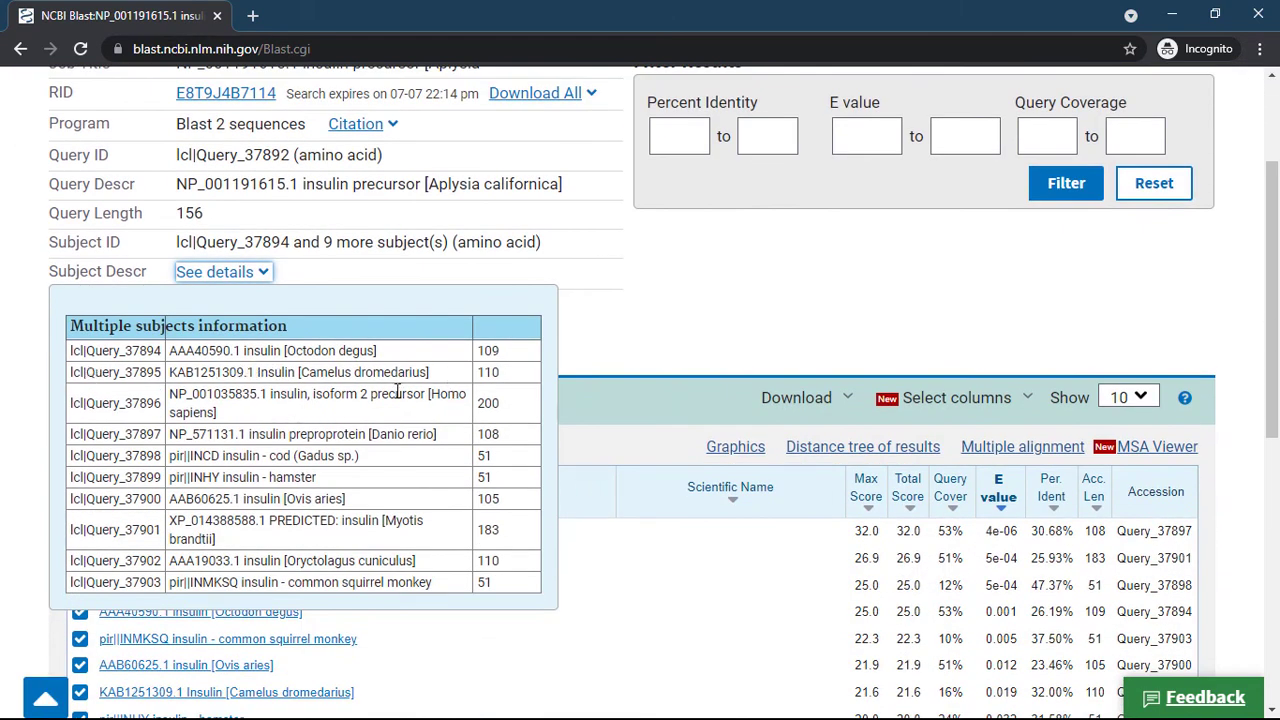
pyautogui.click(678, 316)
# - Sort the significant alignments by E value and check the query cover of the first hit
pyautogui.scroll(-2, 610, 380)
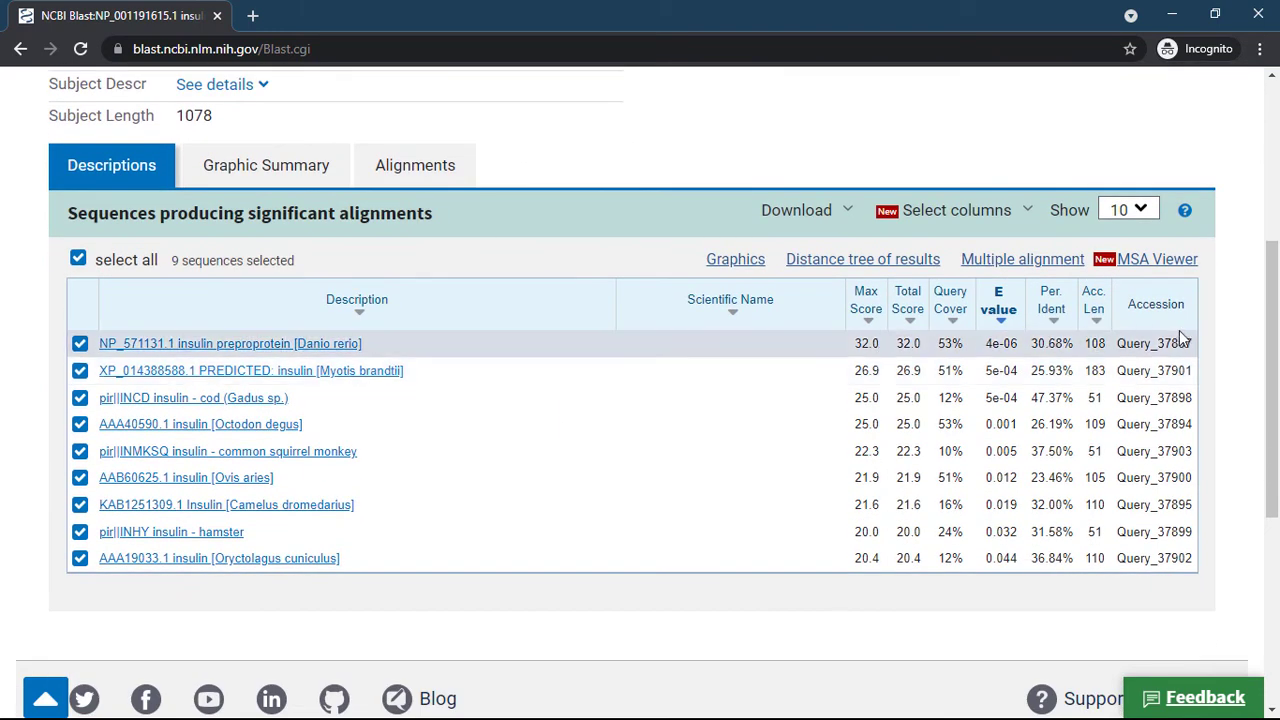
pyautogui.click(999, 303)
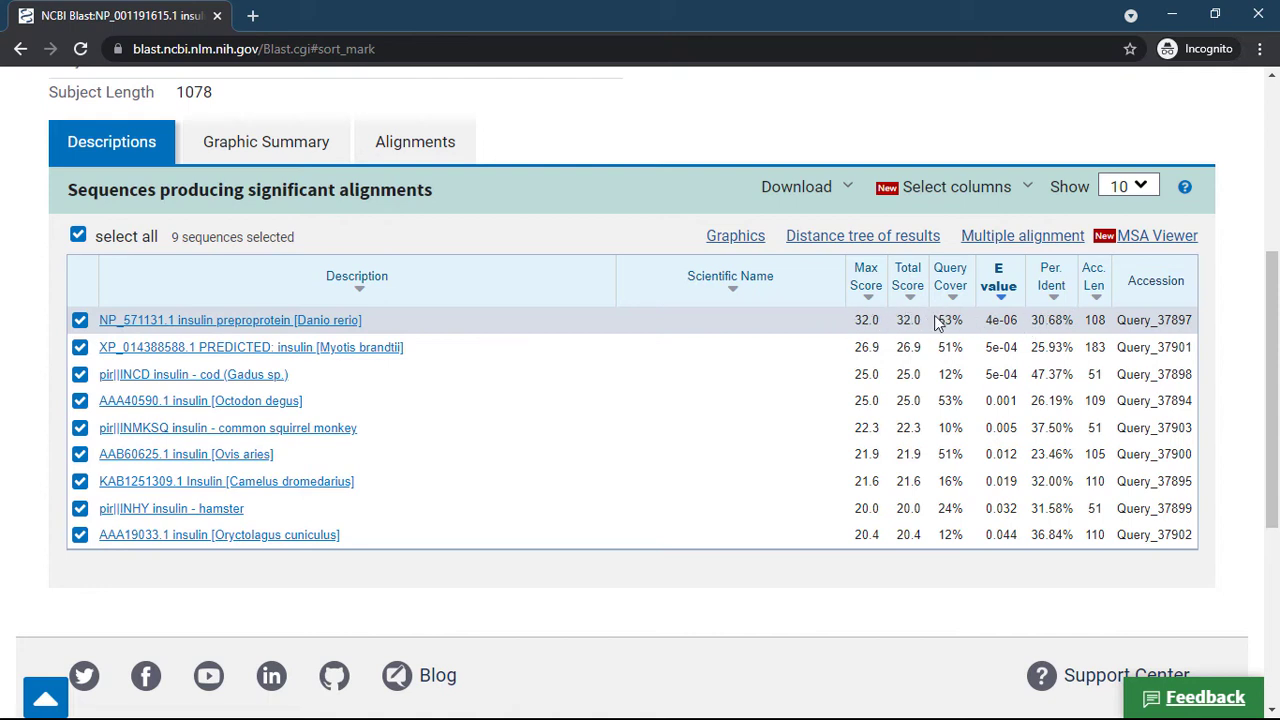
pyautogui.moveTo(938, 320); pyautogui.dragTo(957, 319)
# - Open the alignment for NP_571131.1 insulin preproprotein [Danio rerio] and look through the pairwise alignments
pyautogui.click(278, 320)
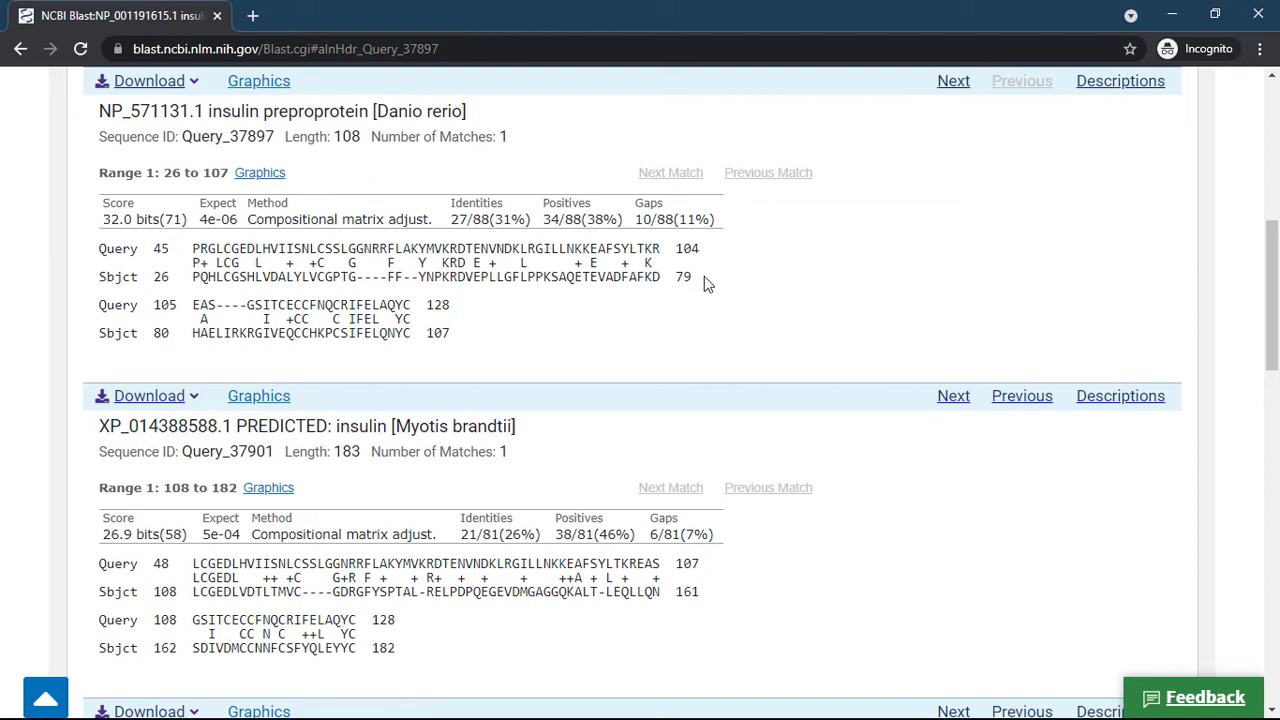
pyautogui.scroll(-3, 628, 372)
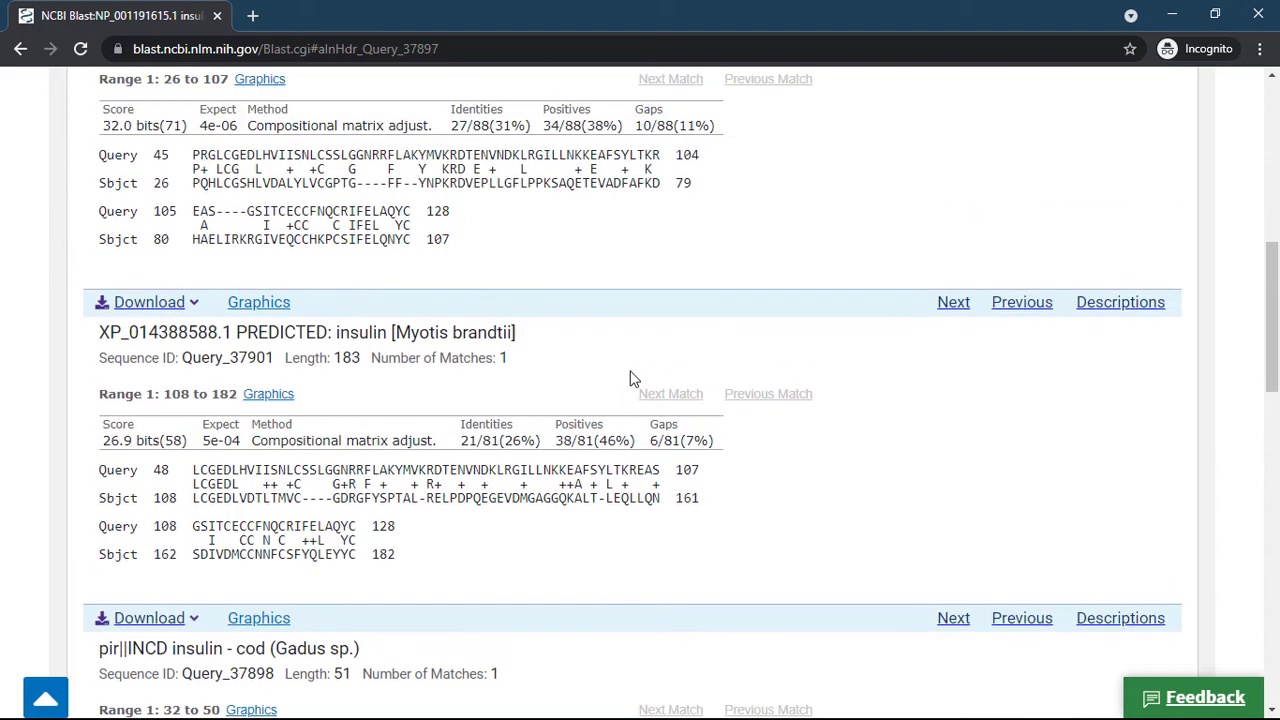
# - Examine the remaining pairwise alignments, from XP_014388588.1 insulin [Myotis brandtii] through AAA19033.1 insulin [Oryctolagus cuniculus]
pyautogui.scroll(-3, 630, 378)
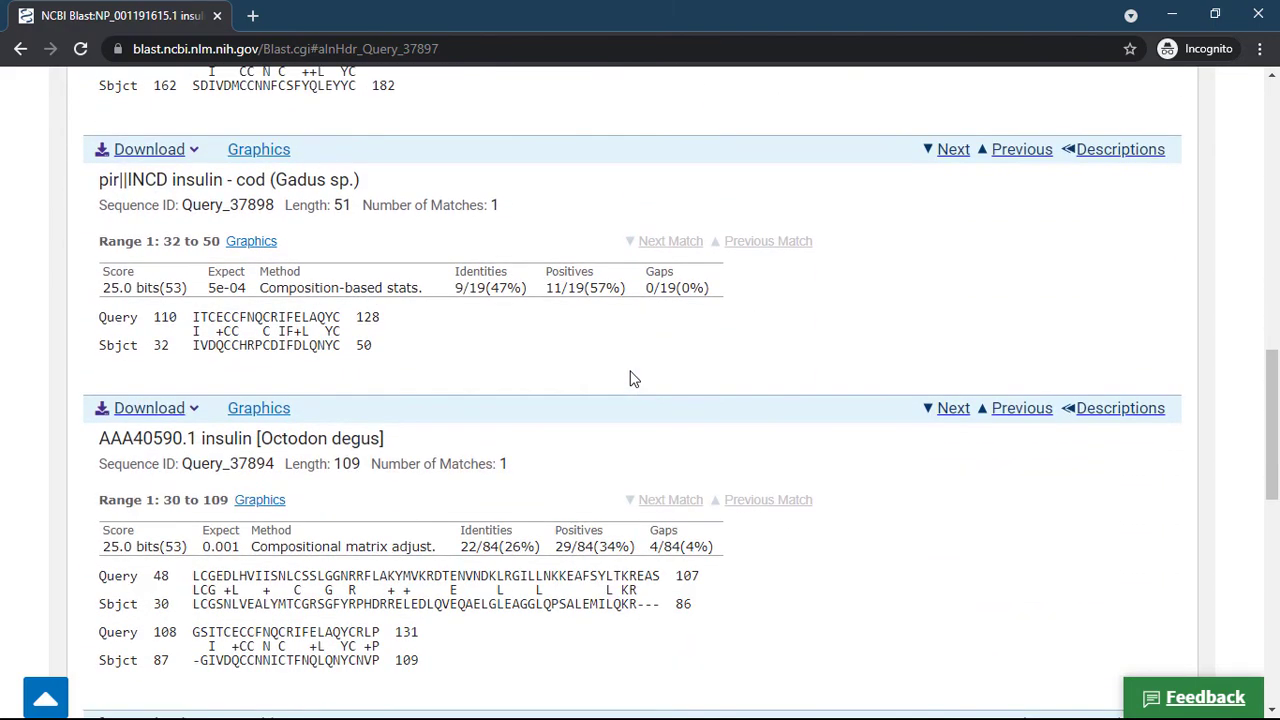
pyautogui.scroll(-3, 630, 378)
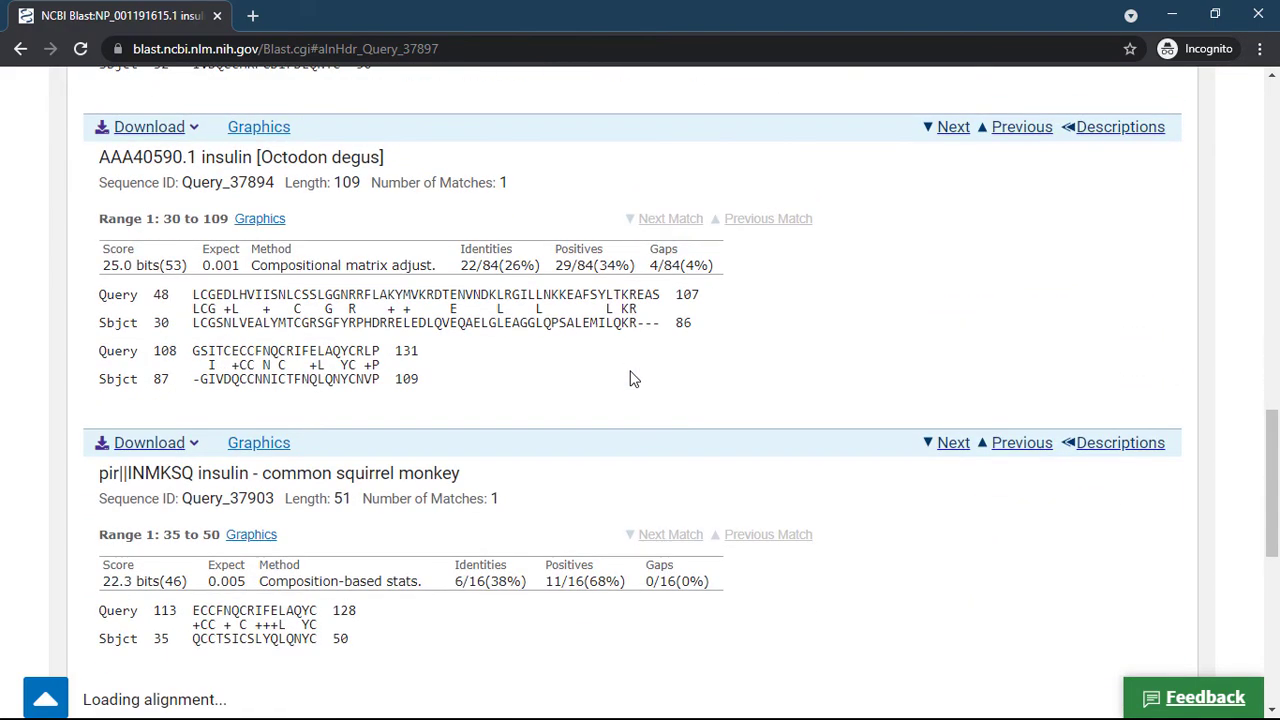
pyautogui.scroll(-3, 630, 378)
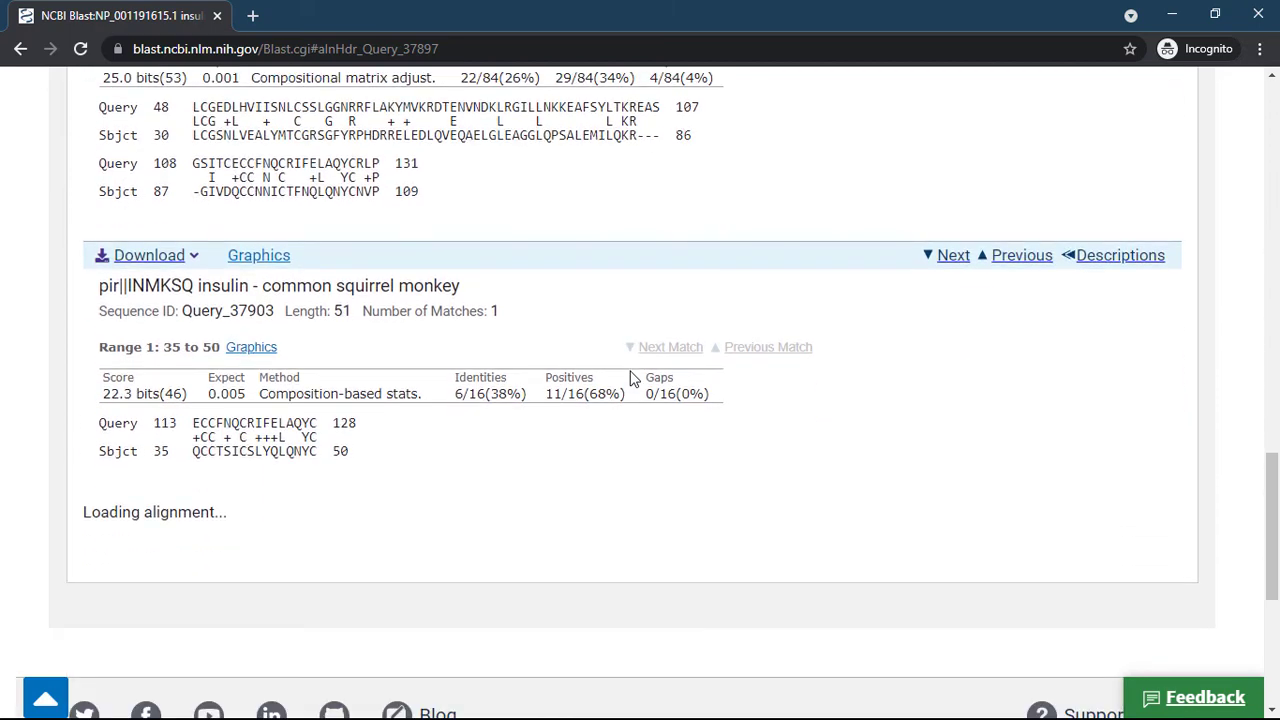
pyautogui.scroll(-2, 630, 378)
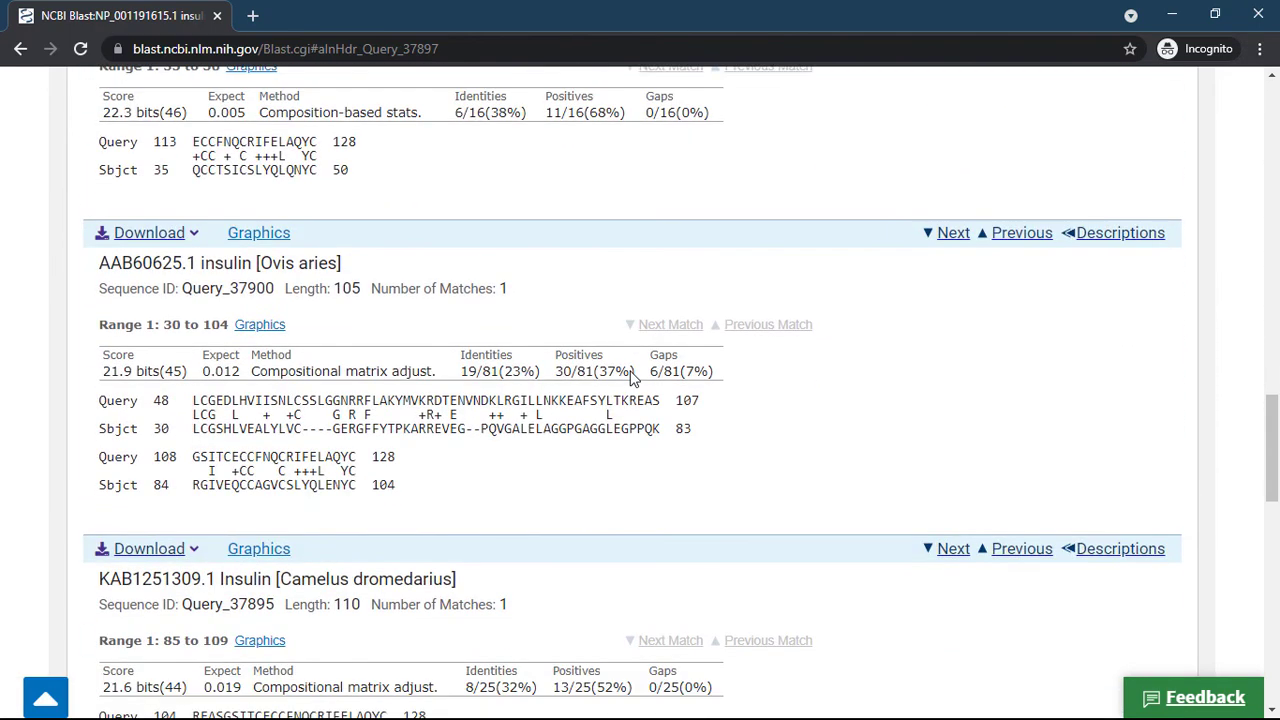
pyautogui.scroll(-2, 631, 372)
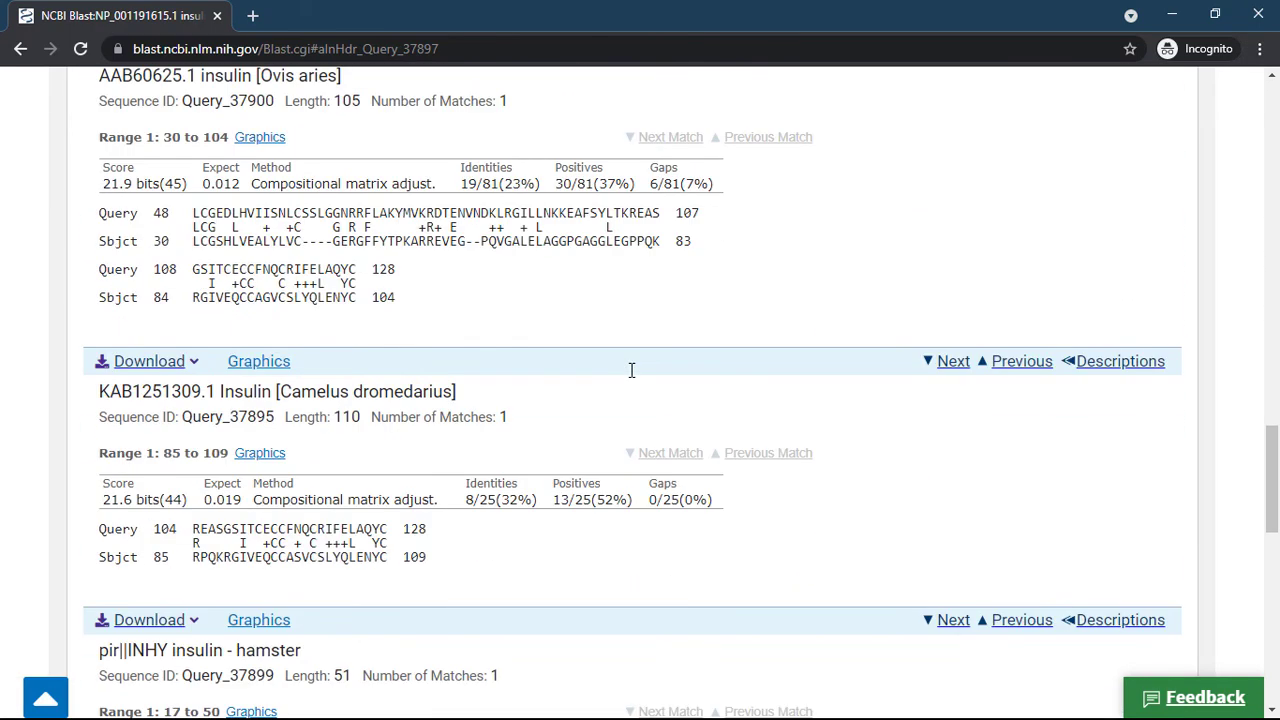
pyautogui.scroll(-1, 631, 370)
pyautogui.scroll(-4, 632, 375)
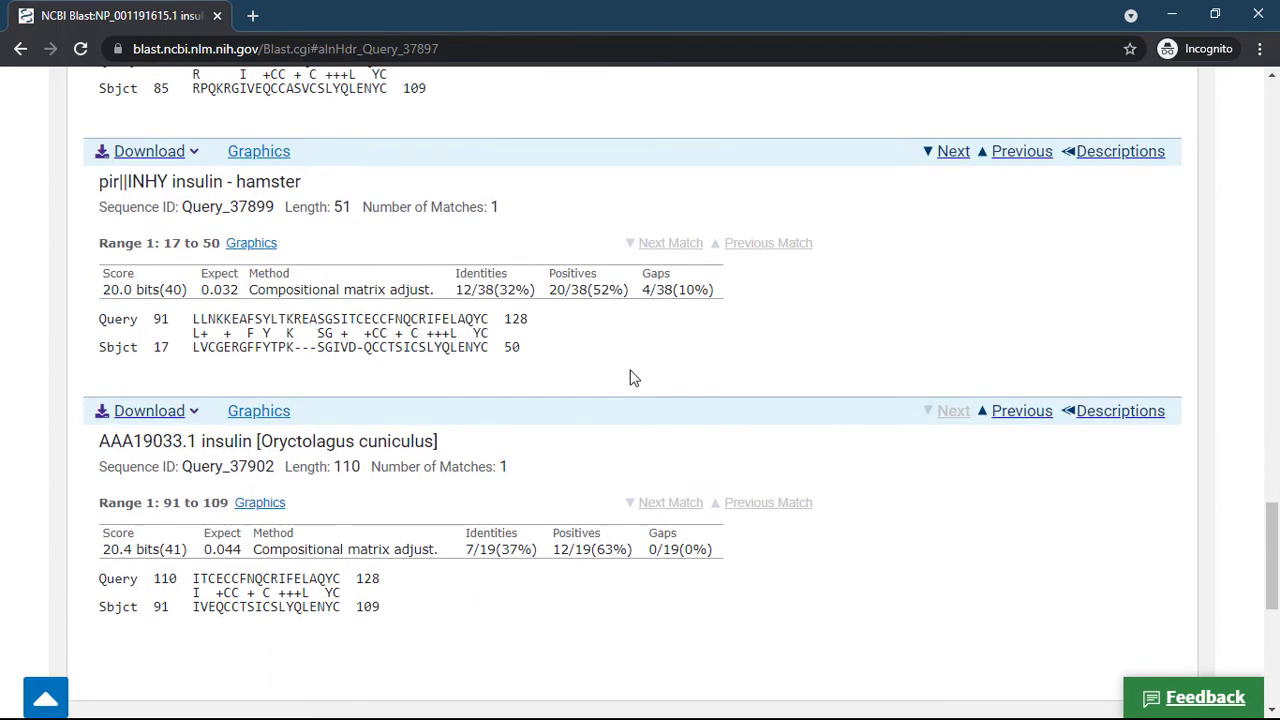
pyautogui.scroll(-3, 630, 378)
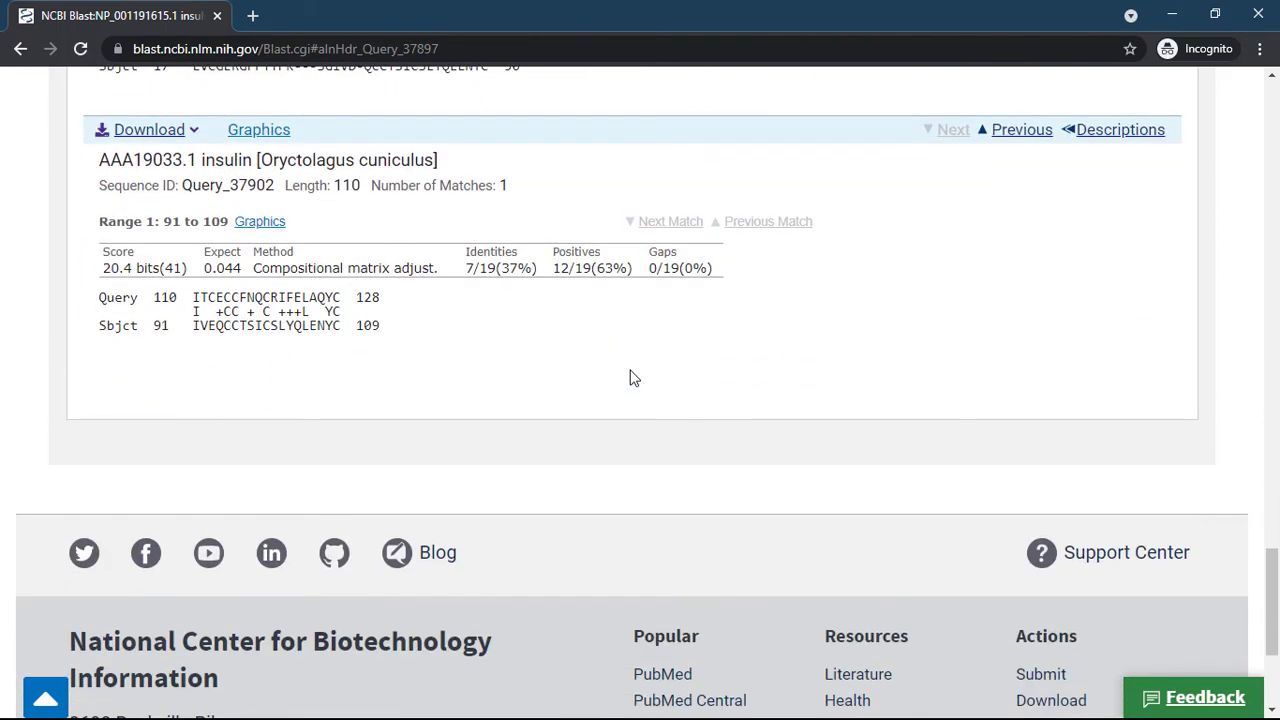
# - Show the graphic summary of the BLAST hits and open the alignment of NP_571131.1 insulin preproprotein [Danio rerio] from its bar
pyautogui.scroll(12, 631, 377)
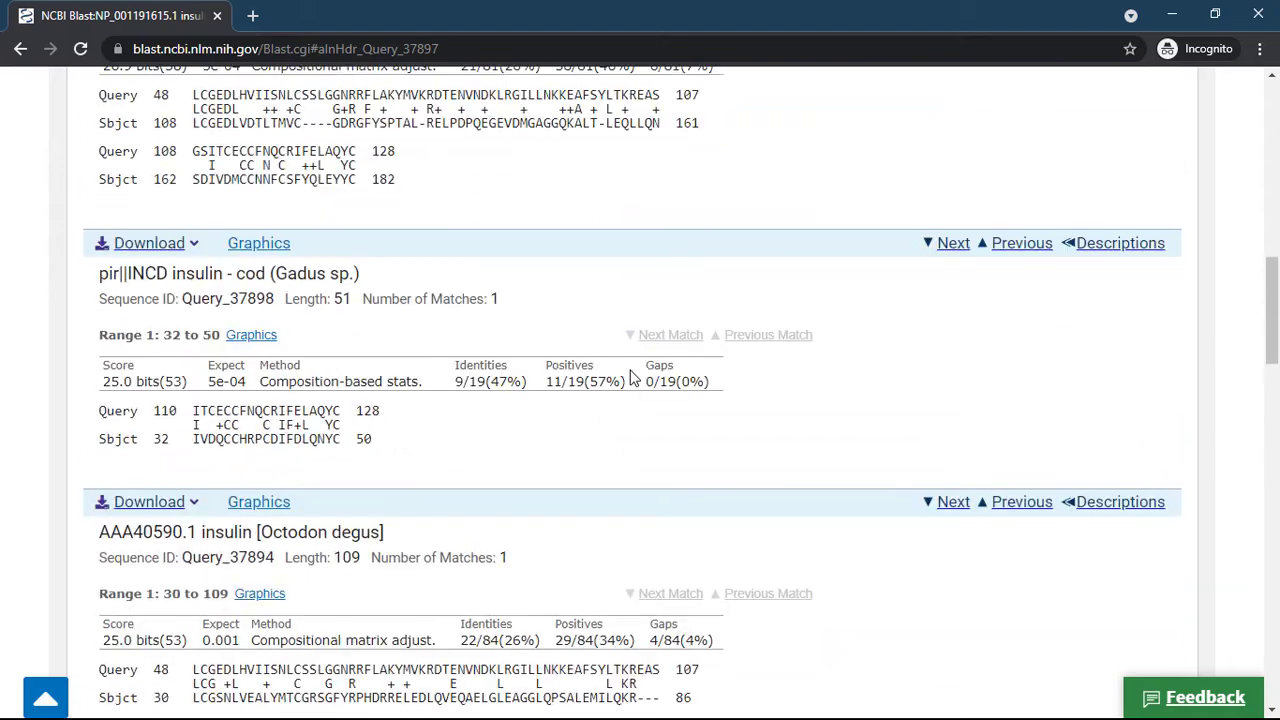
pyautogui.scroll(15, 631, 377)
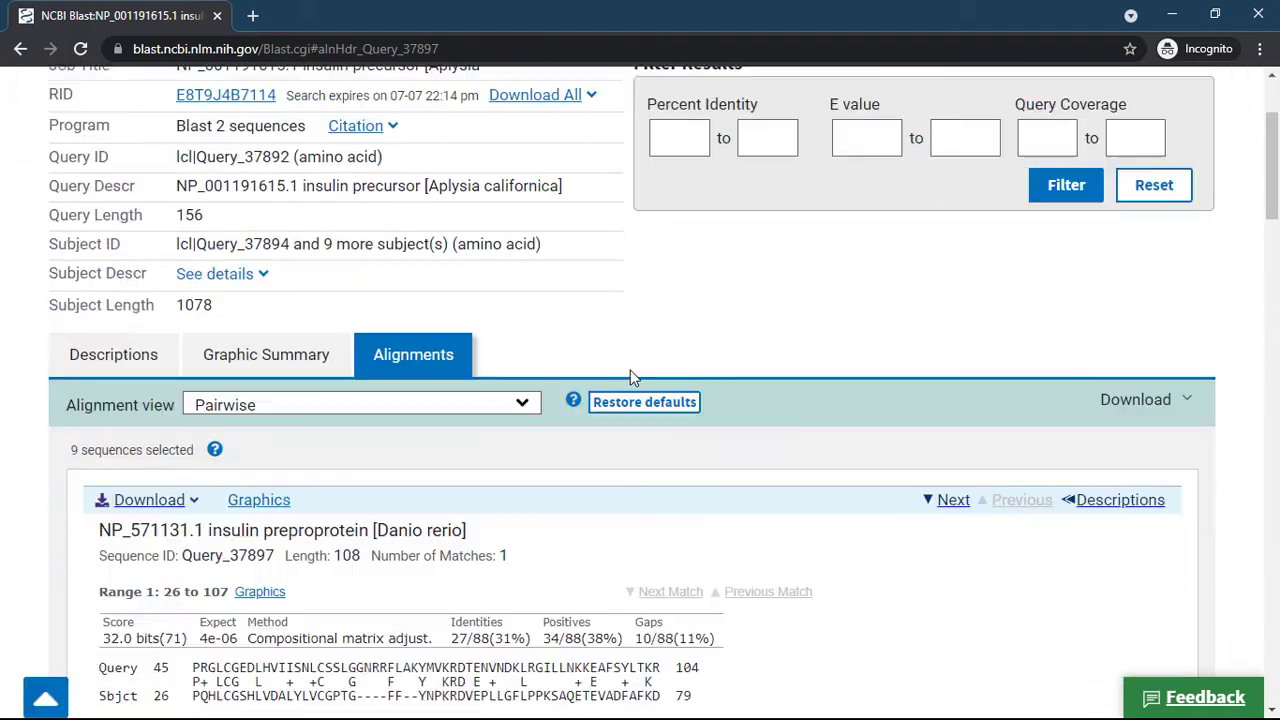
pyautogui.scroll(-1, 630, 378)
pyautogui.click(300, 266)
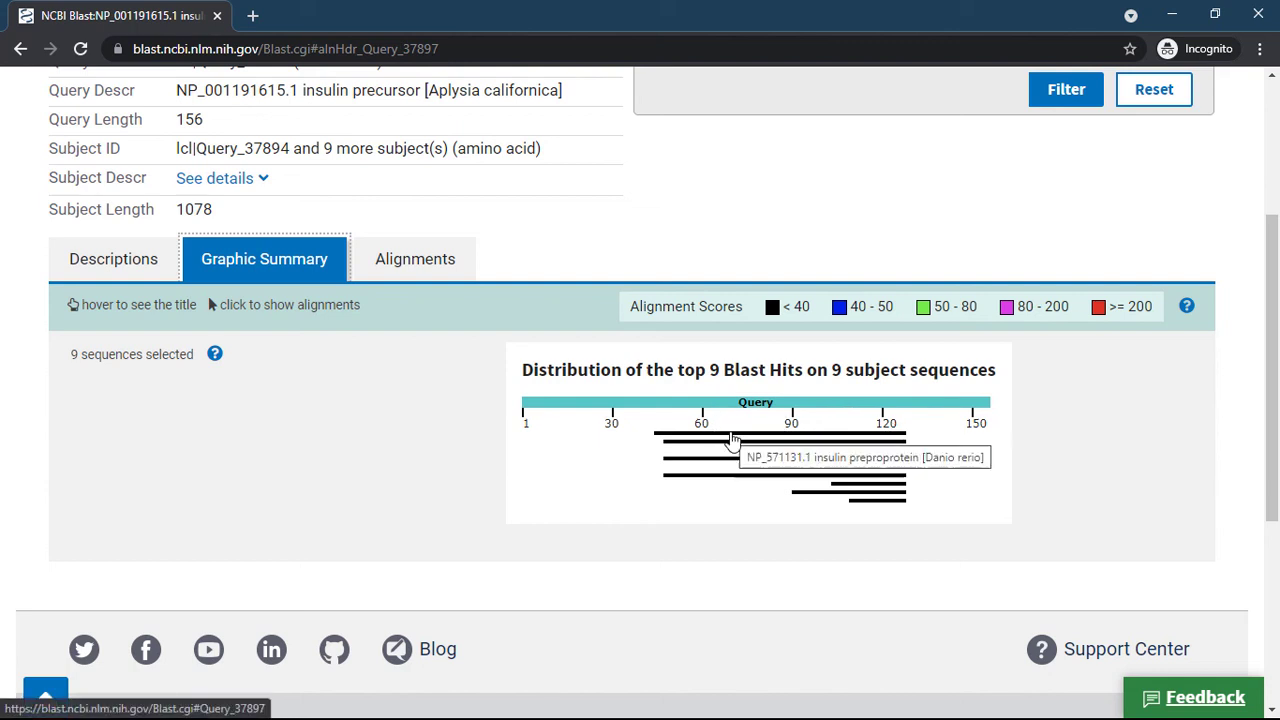
pyautogui.click(733, 440)
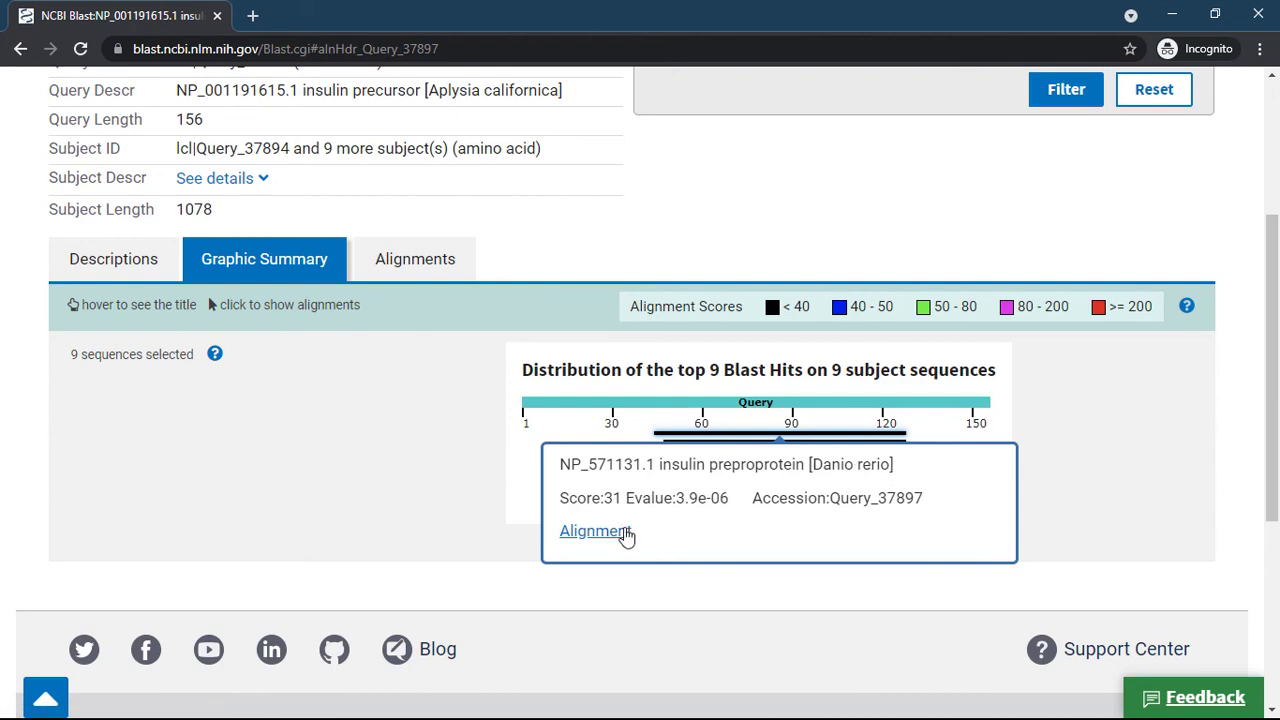
pyautogui.click(596, 531)
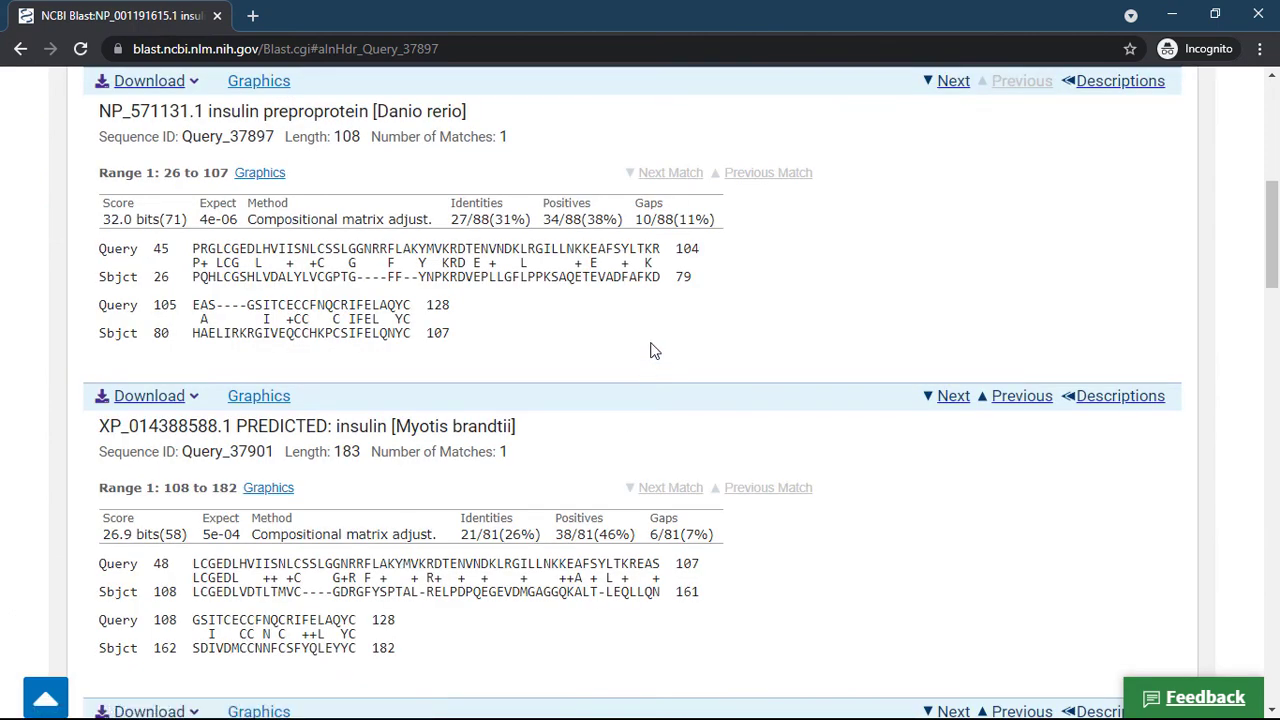